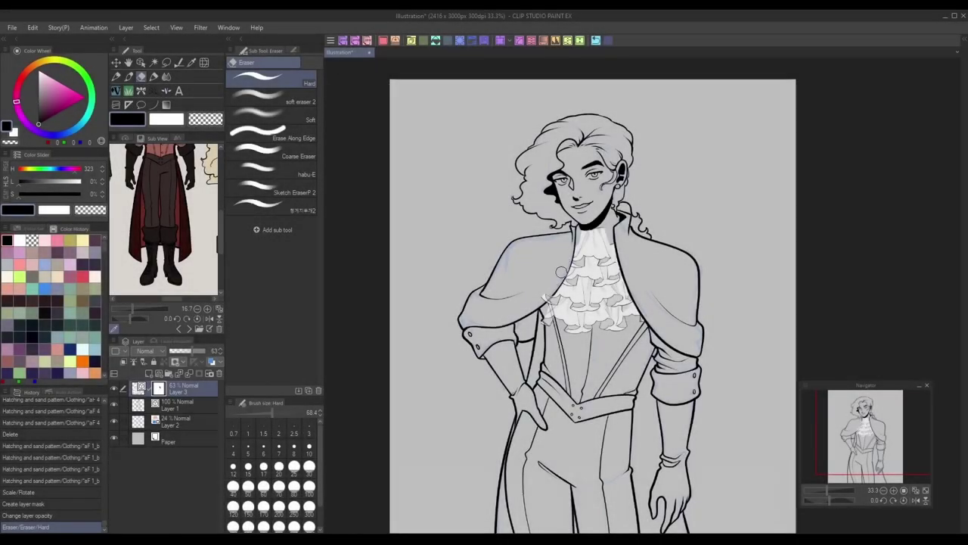
Erase the ruffle spilling over the cape's edge on the layer mask and set the ruffle layer's opacity to 100%
mouse_move(561, 272)
left_mouse_down()
mouse_move(538, 303)
mouse_move(538, 327)
left_mouse_up()
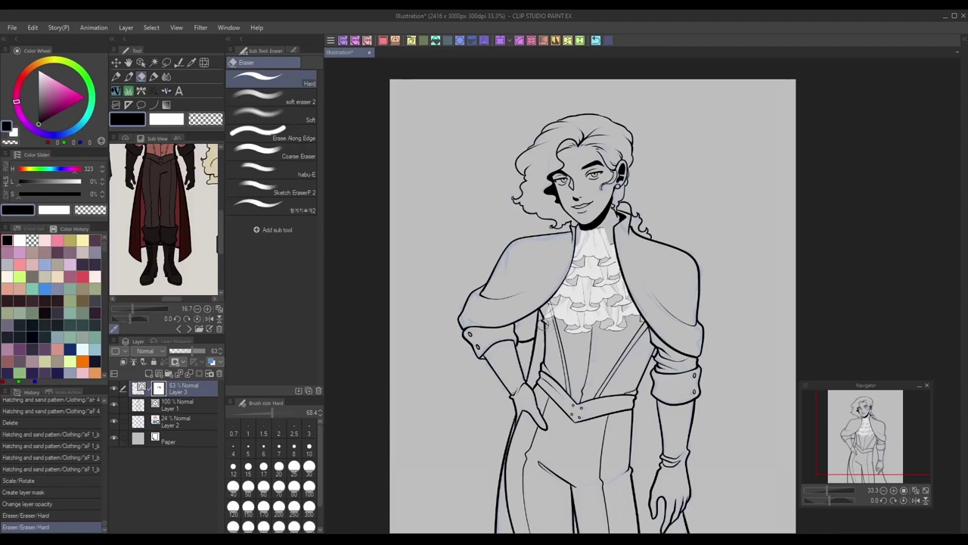
left_click_drag(548, 301, 545, 326)
left_click_drag(192, 351, 205, 351)
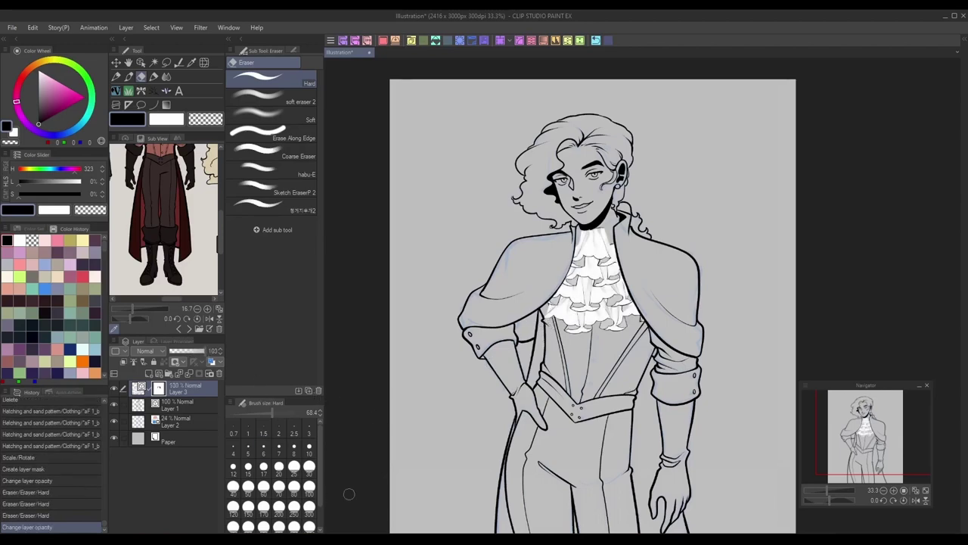
left_click(885, 491)
left_click(893, 491)
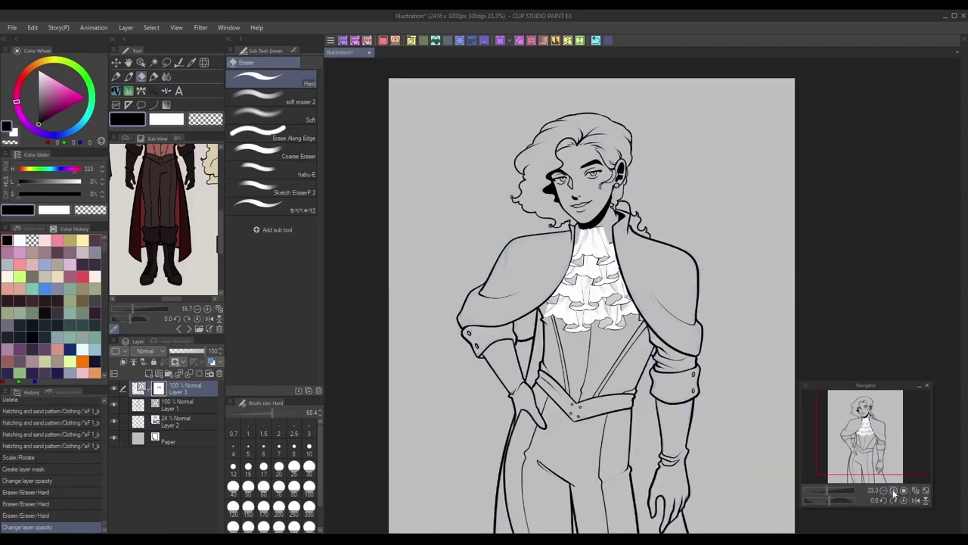
Apply the ruffle layer's mask, delete that layer, and create a new vector layer
left_click(220, 374)
left_click(459, 211)
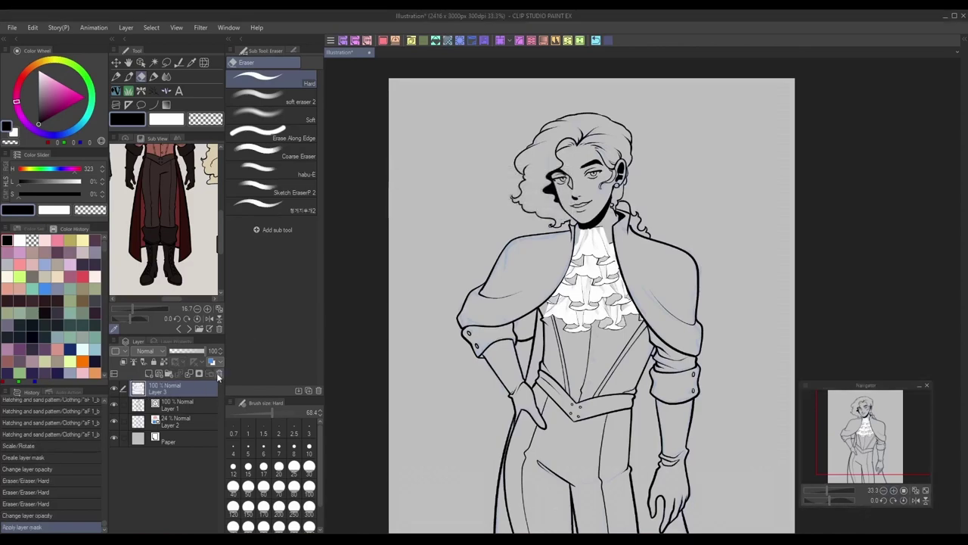
left_click(219, 374)
left_click(160, 373)
Try a wide curved frill across the chest with a frill clothing brush at size 400, and clear it
left_click(141, 91)
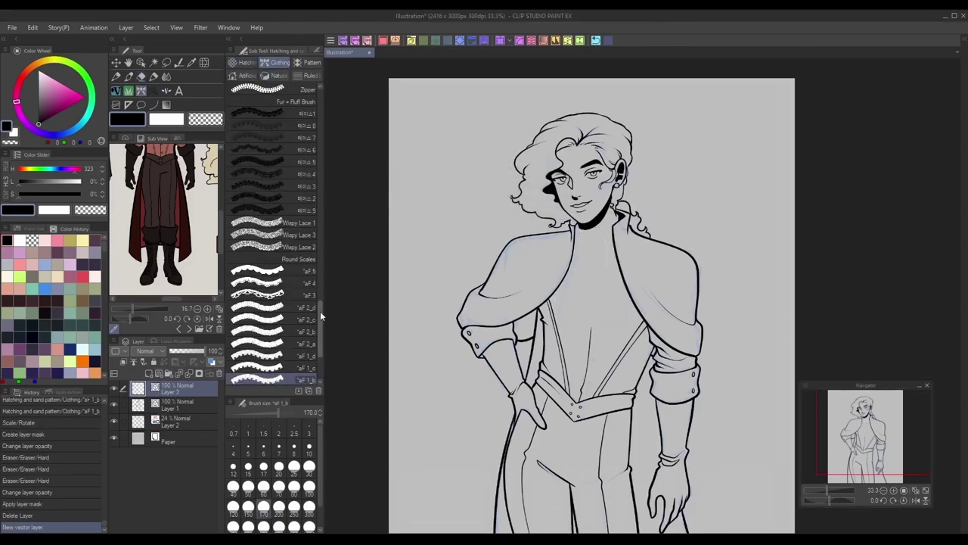
scroll(320, 308, "down", 3)
left_click(272, 310)
mouse_move(450, 249)
left_mouse_down()
mouse_move(499, 385)
mouse_move(700, 288)
left_mouse_up()
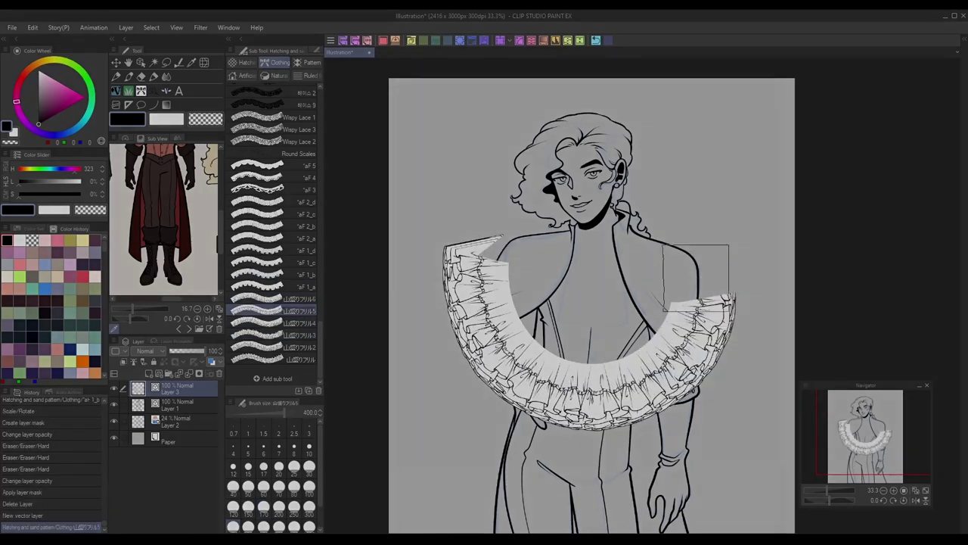
left_click(461, 41)
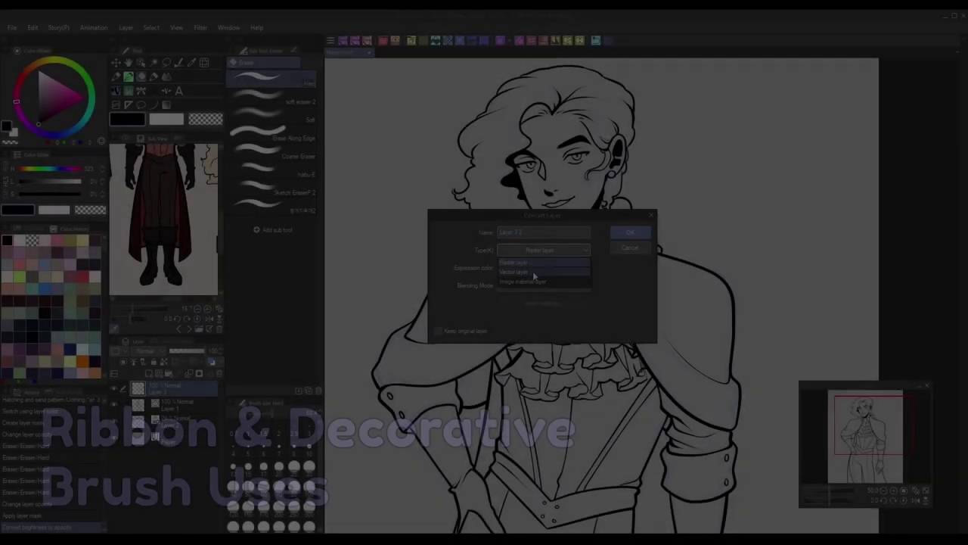
Convert the ruffle layer to a vector layer and add short pen touch-ups at the collar under the chin
left_click(534, 273)
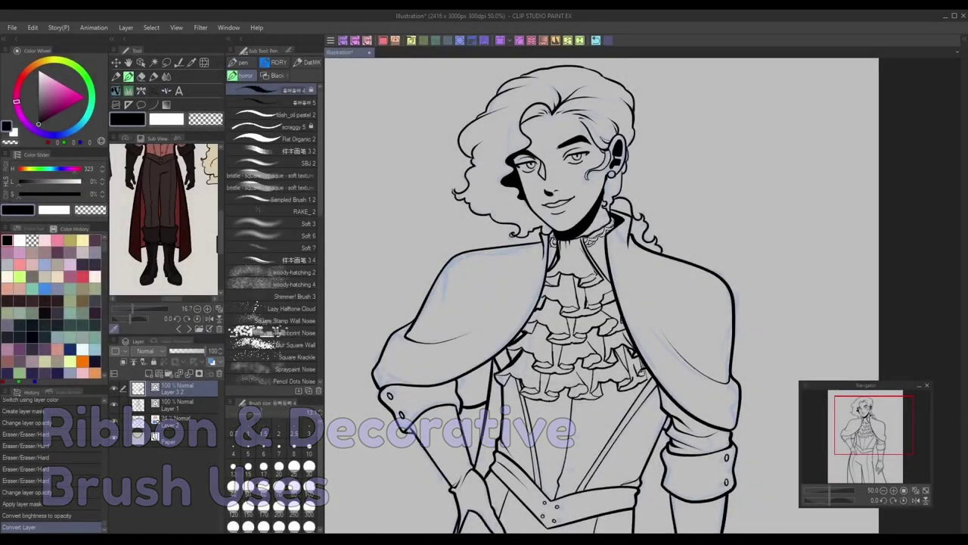
mouse_move(359, 538)
left_click_drag(555, 214, 564, 214)
Change the brush shape of the ruffle's vector lines and set their brush size to 25
left_click(290, 49)
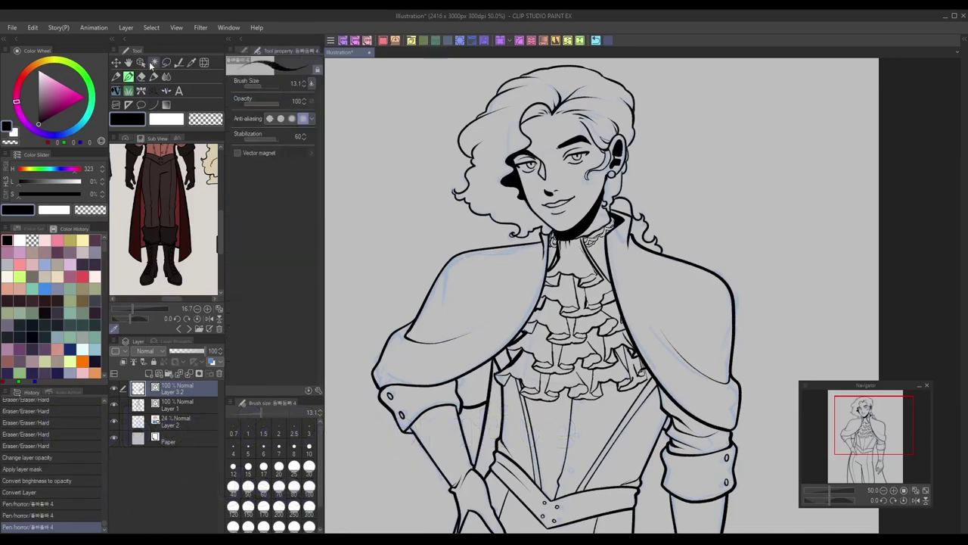
left_click(154, 63)
left_click(310, 175)
left_click(301, 272)
left_click(309, 142)
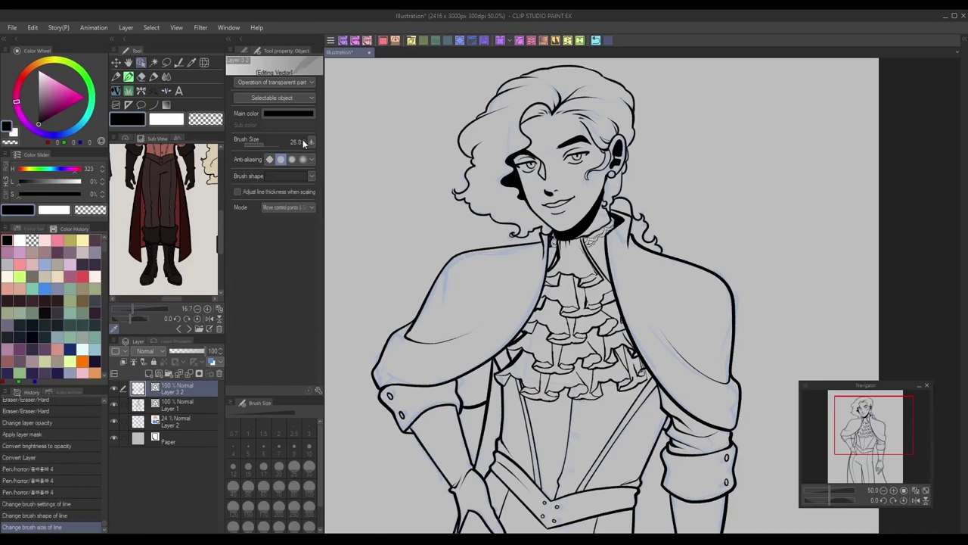
Thicken the lace collar's lines with Thicken Lineart at 0.9 and merge the ruffle layer with the layer below
left_click(180, 61)
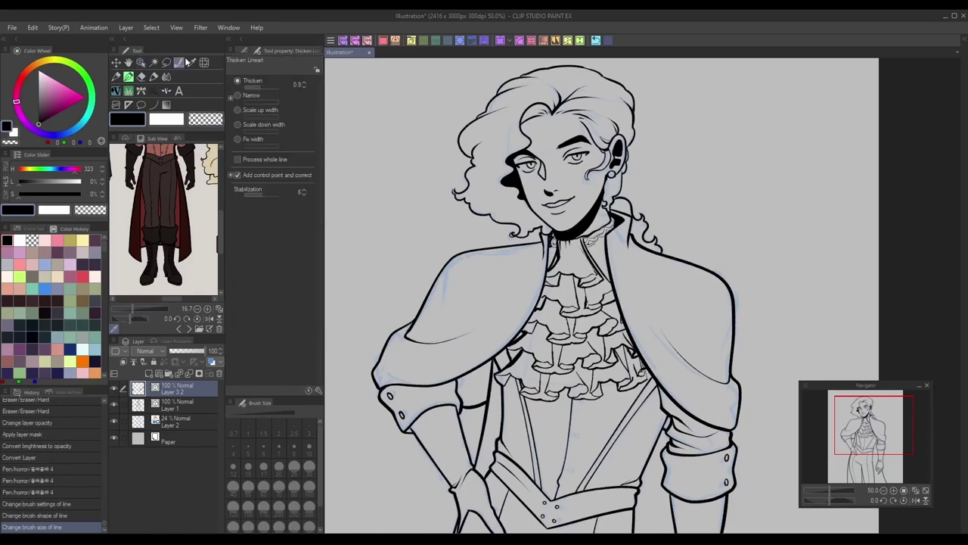
mouse_move(603, 223)
left_mouse_down()
mouse_move(603, 253)
mouse_move(591, 248)
mouse_move(642, 236)
left_mouse_up()
left_click(884, 490)
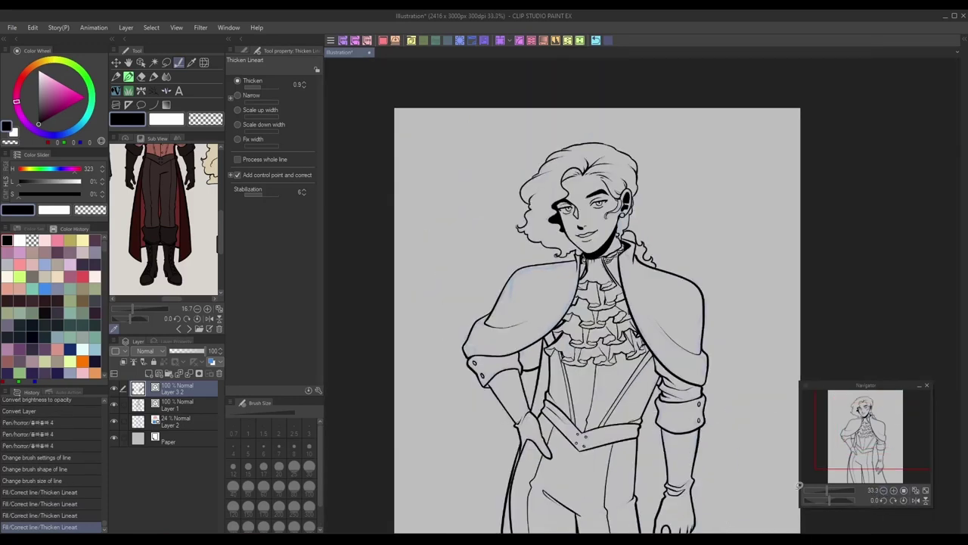
right_click(195, 387)
left_click(247, 327)
On a new vector layer, draw lace along the cape's front edge with the 레이스 3 brush at size about 210
left_click(141, 90)
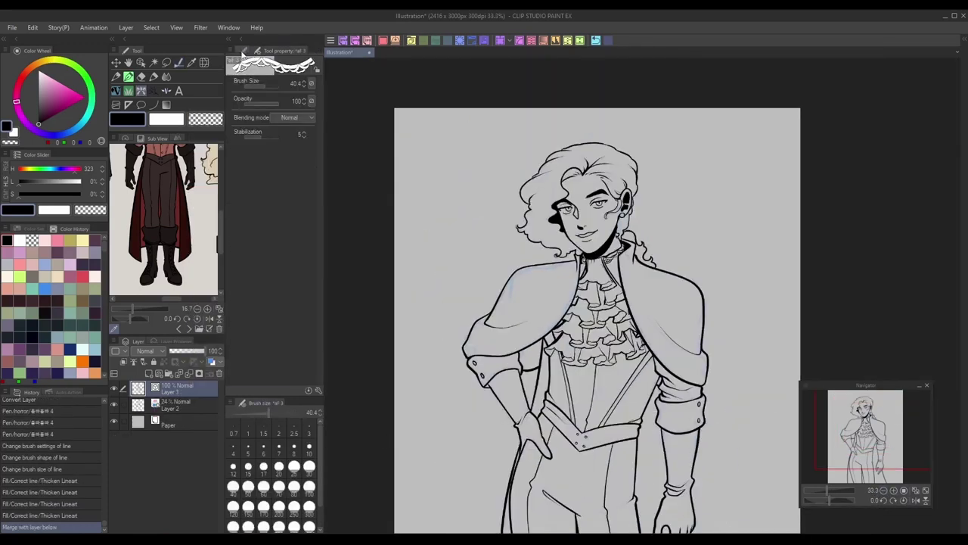
left_click_drag(908, 473, 893, 442)
left_click(894, 490)
left_click(893, 490)
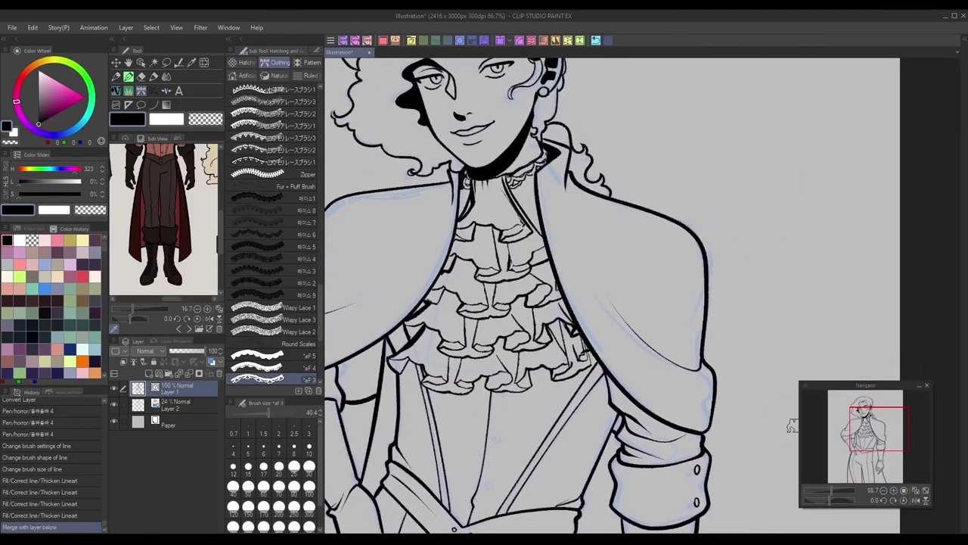
left_click(159, 373)
left_click_drag(322, 290, 323, 282)
left_click(300, 316)
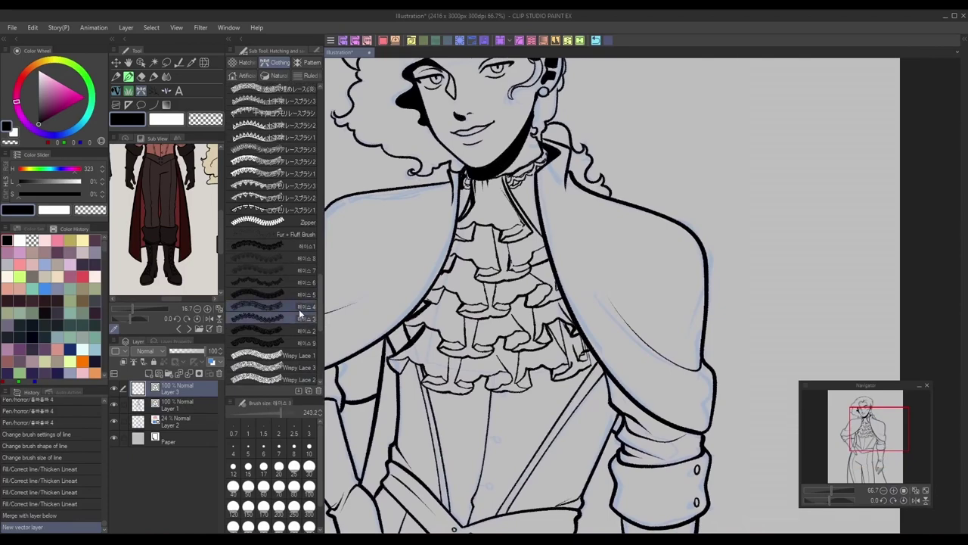
left_click_drag(285, 413, 284, 411)
mouse_move(533, 155)
left_mouse_down()
mouse_move(613, 318)
mouse_move(669, 385)
mouse_move(723, 415)
mouse_move(738, 405)
left_mouse_up()
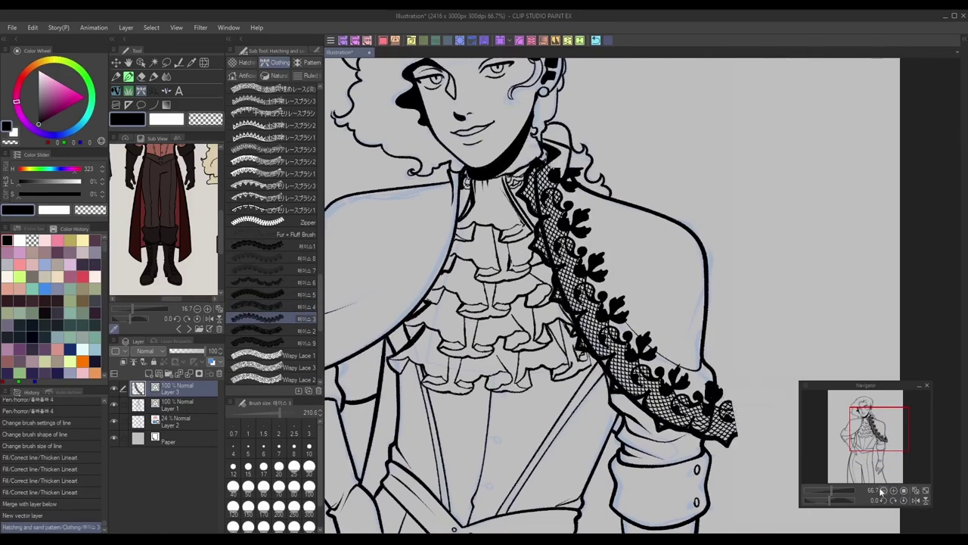
Switch to CLIP STUDIO ASSETS and browse the available ribbon brushes
scroll(885, 457, "down", 1)
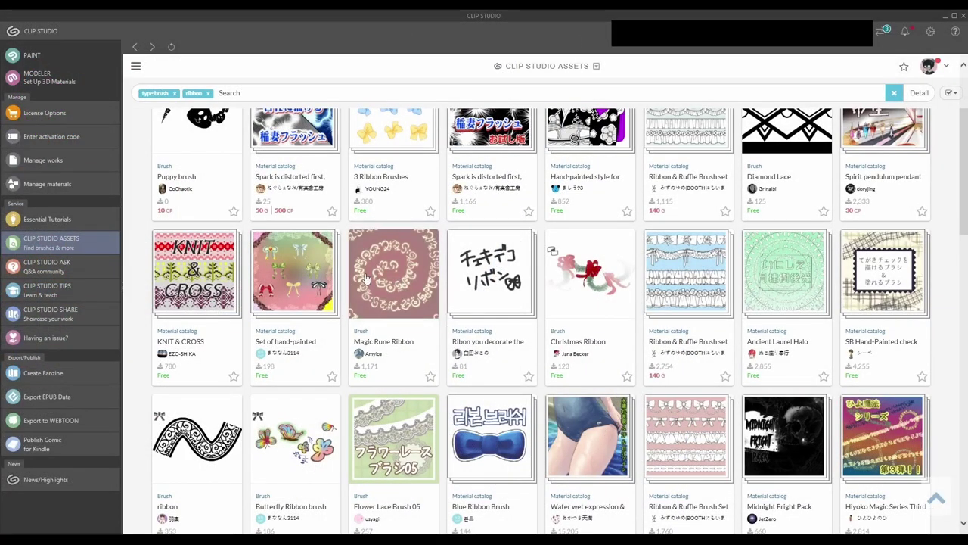
scroll(390, 278, "down", 1)
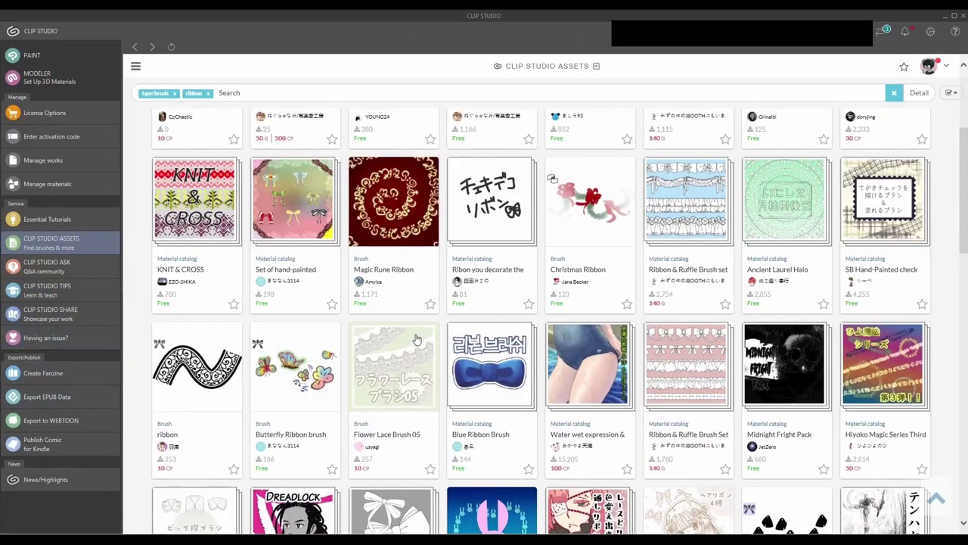
scroll(945, 346, "down", 2)
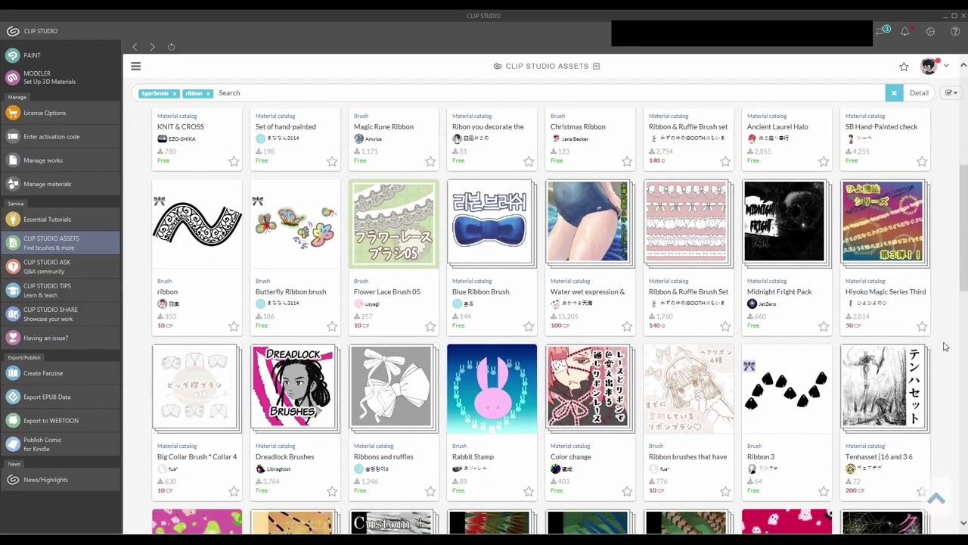
scroll(880, 233, "down", 1)
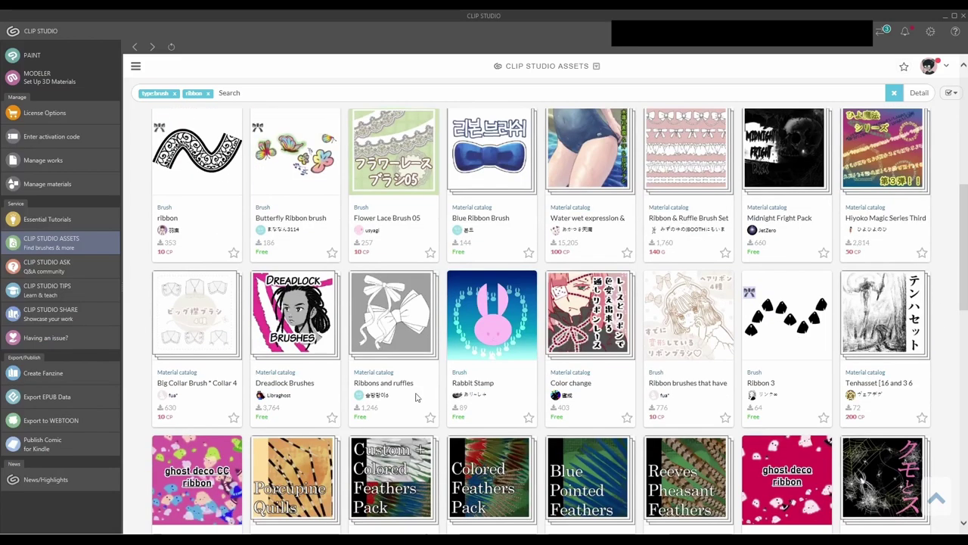
scroll(955, 395, "down", 5)
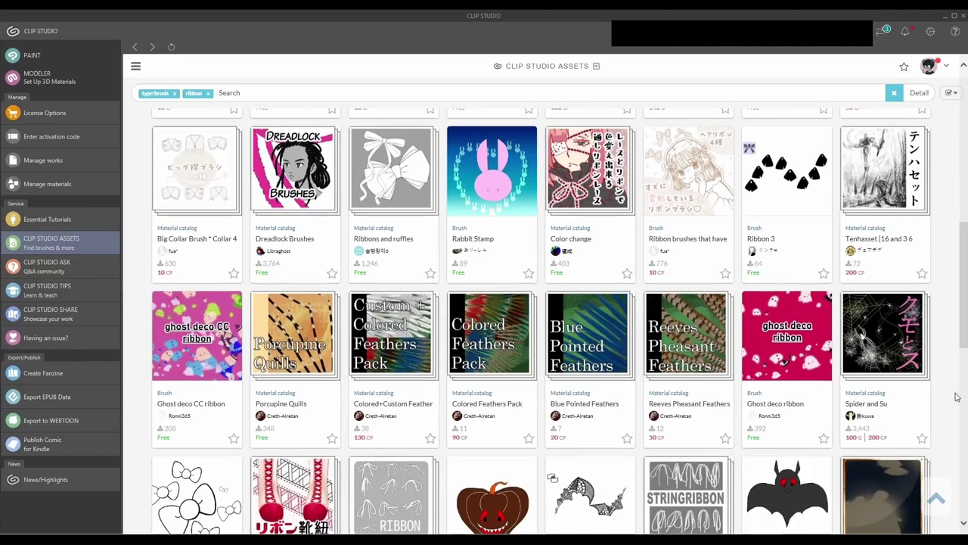
scroll(954, 395, "down", 1)
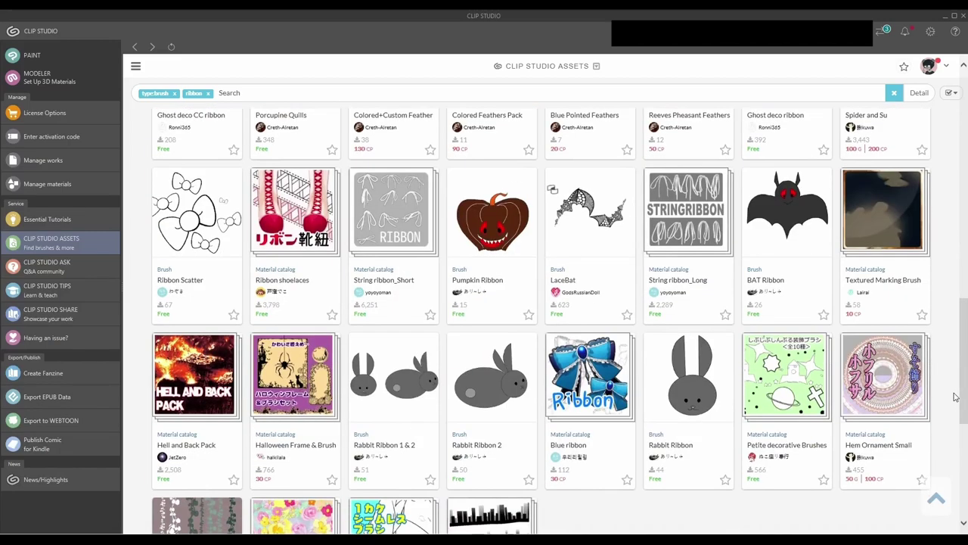
Replace the ribbon search tag with "lace" to search for lace brushes
left_click(208, 93)
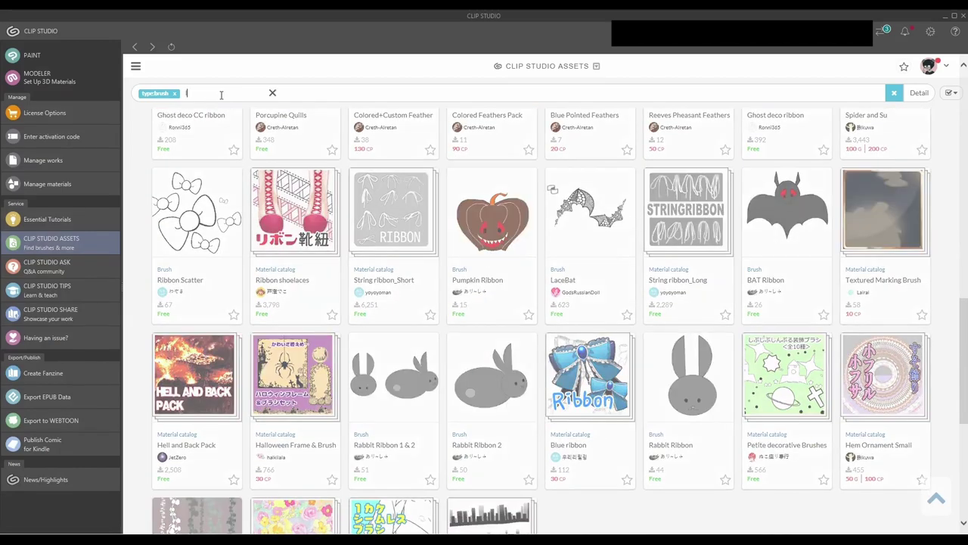
type("lace")
key("Return")
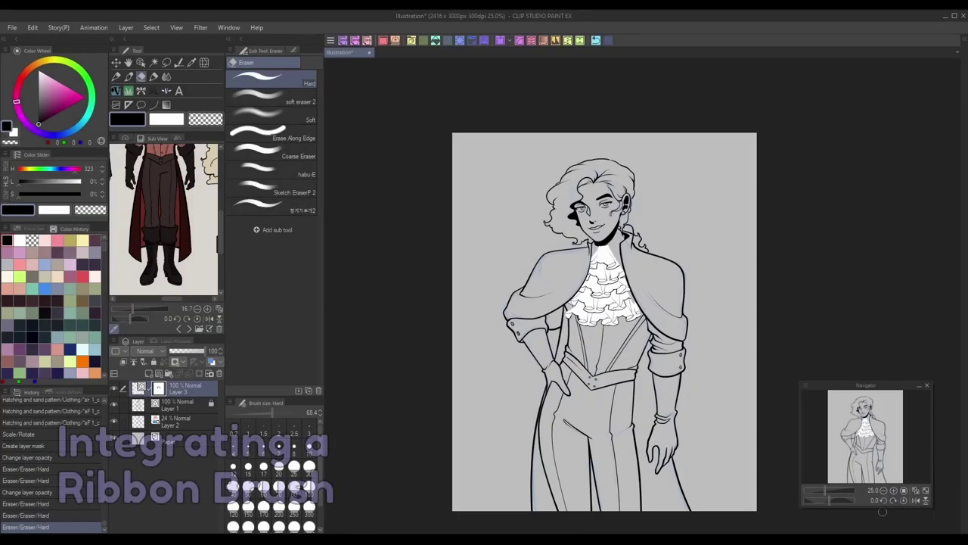
In the illustration, apply the ruffle layer's mask to the layer and convert its brightness to opacity
left_click(893, 491)
left_click(894, 491)
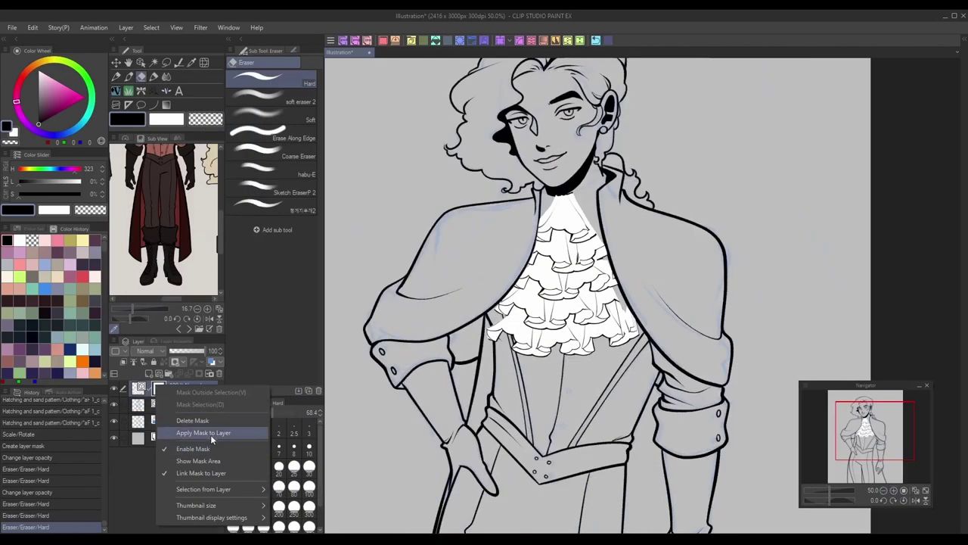
left_click(212, 435)
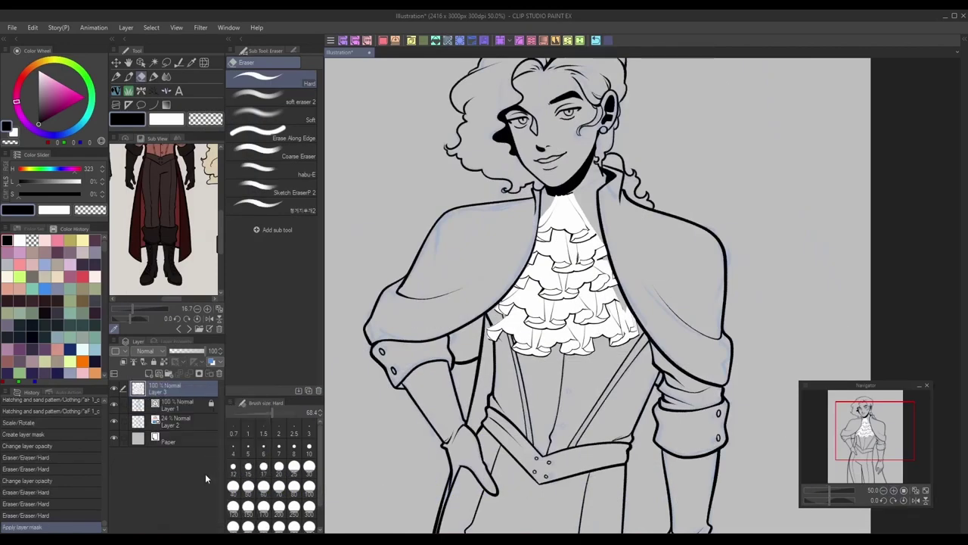
left_click(460, 41)
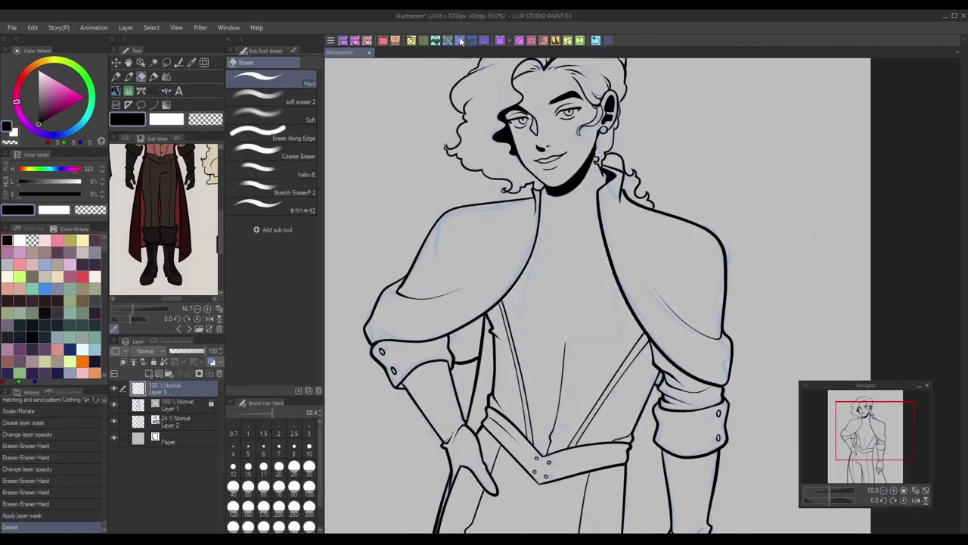
left_click(595, 41)
left_click(447, 41)
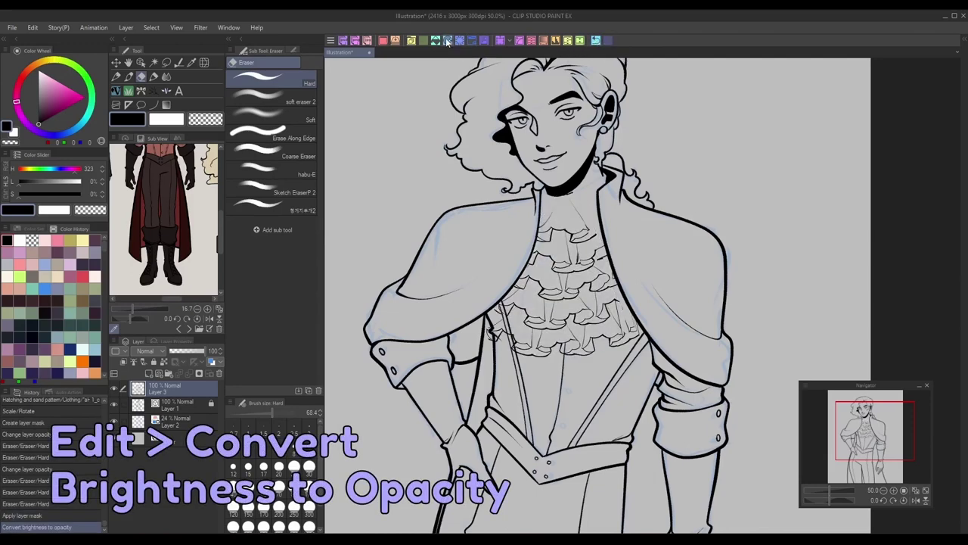
Convert the ruffle layer from a raster layer to a vector layer
right_click(195, 384)
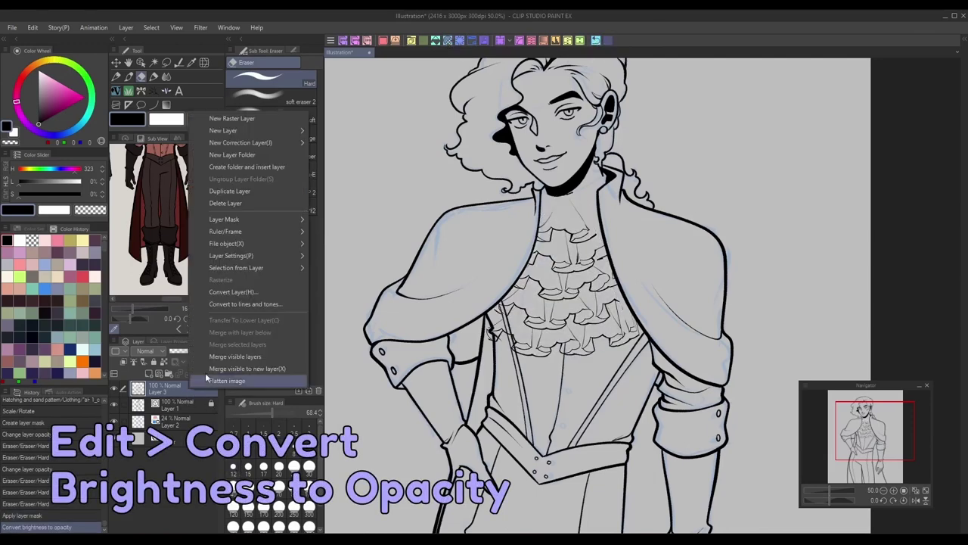
left_click(250, 295)
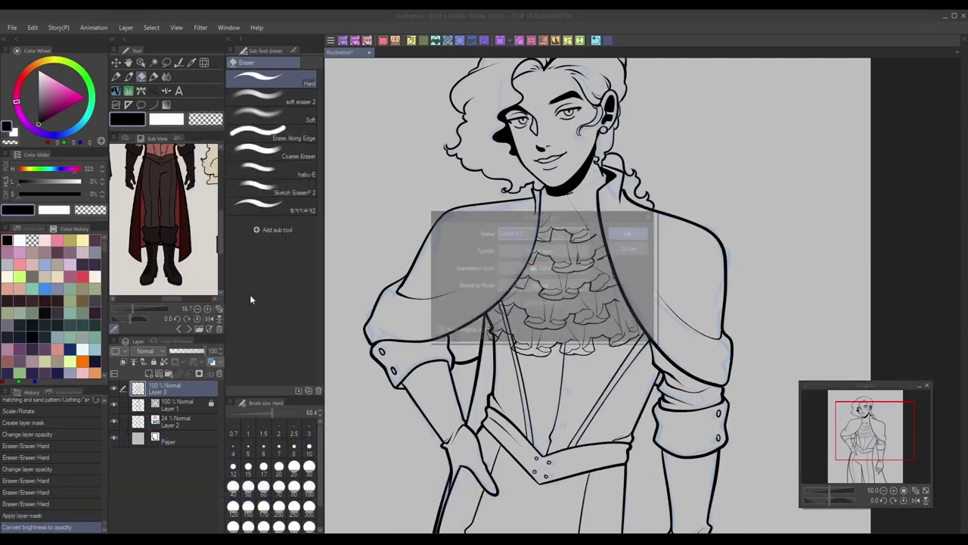
left_click(560, 251)
left_click(546, 269)
left_click(633, 233)
left_click(631, 233)
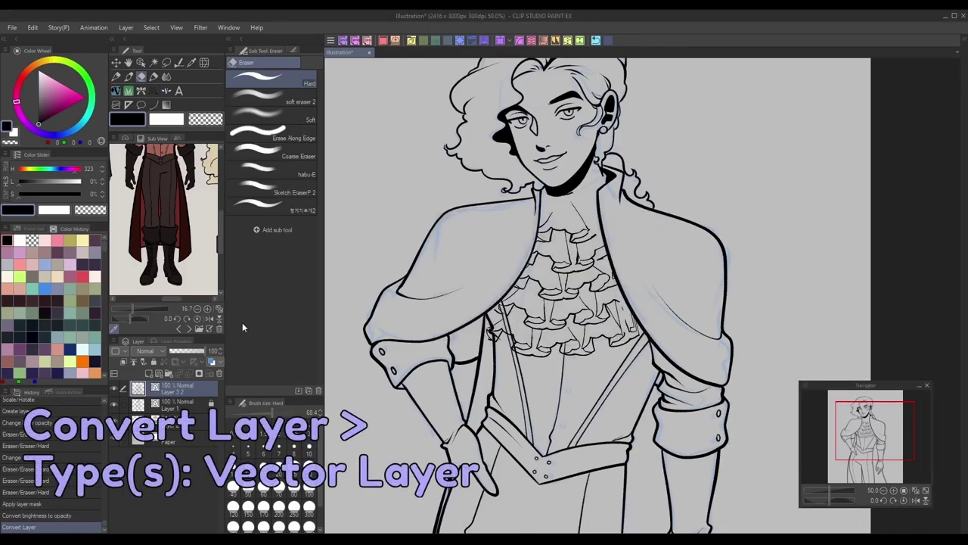
Give the ruffle's vector lines weak anti-aliasing, a different brush shape and a brush size of 25
left_click(143, 63)
left_click(280, 159)
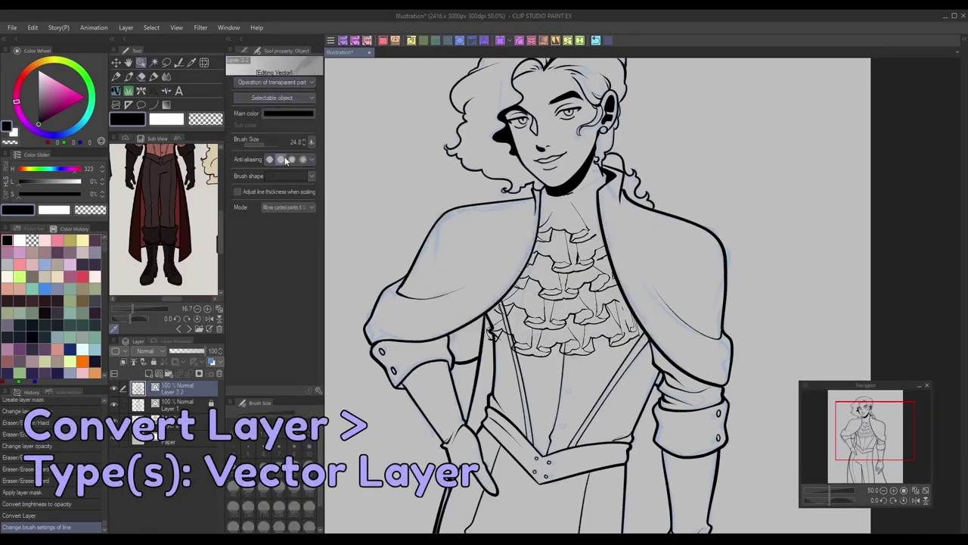
left_click(312, 176)
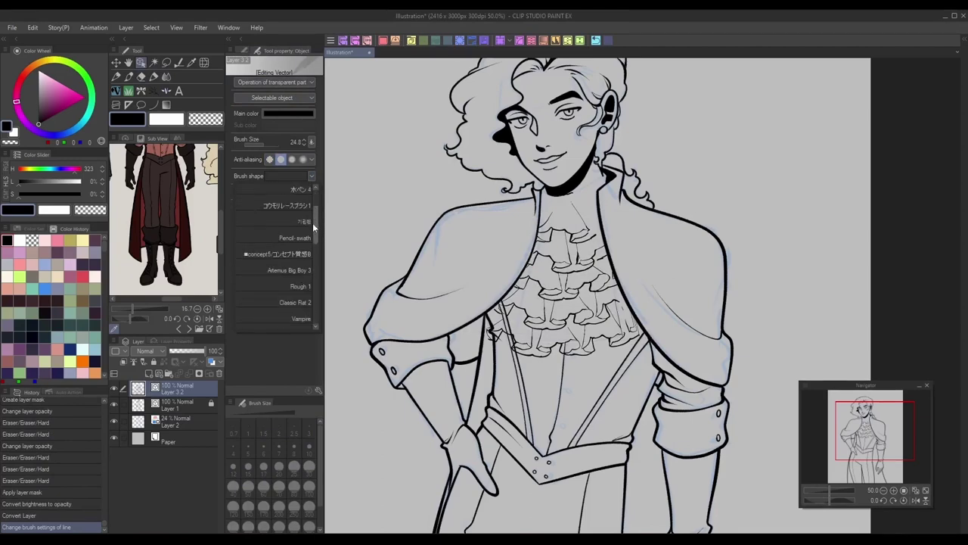
left_click(298, 316)
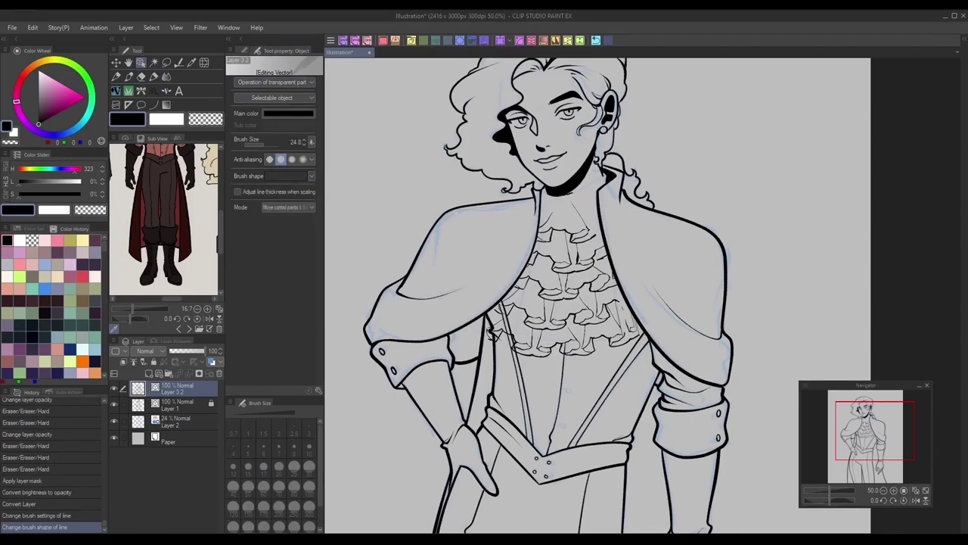
left_click(304, 141)
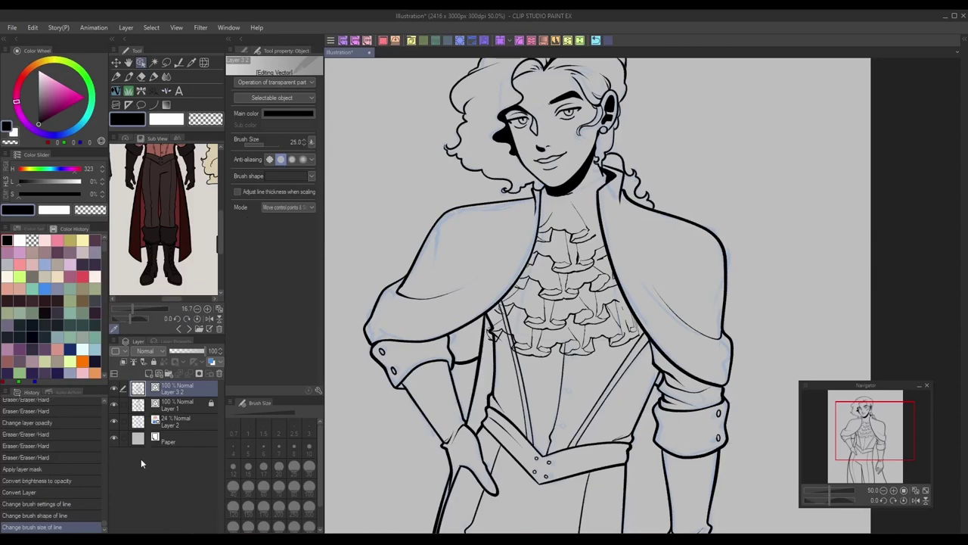
Unlock Layer 1 and use the vector eraser to remove the body lines that run through the chest ruffles
left_click(141, 77)
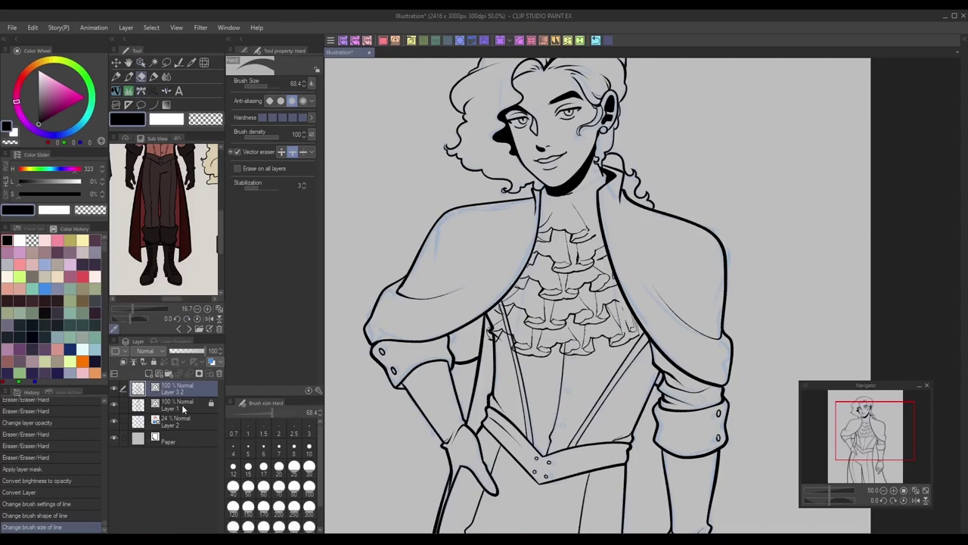
left_click(182, 405)
left_click(153, 361)
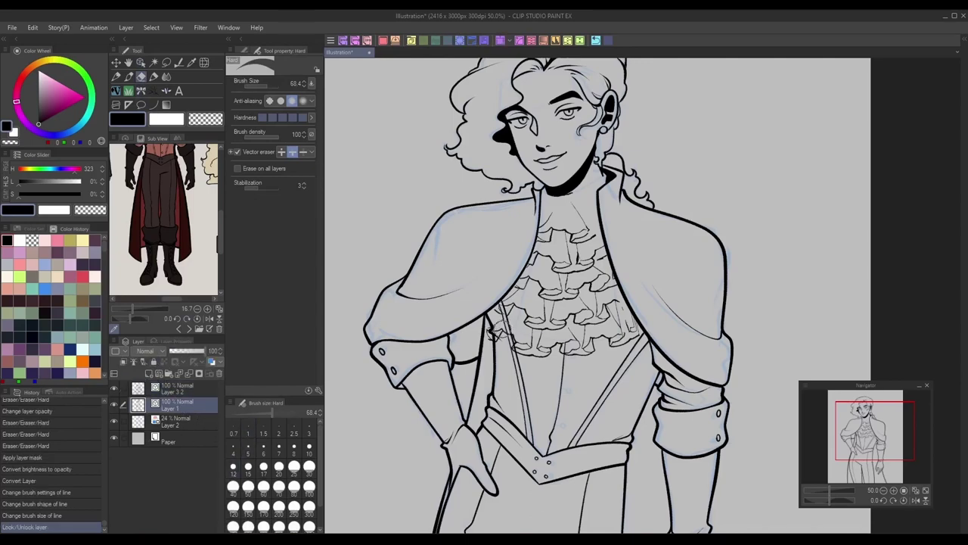
mouse_move(494, 337)
left_mouse_down()
mouse_move(514, 318)
mouse_move(528, 342)
mouse_move(511, 328)
mouse_move(548, 297)
left_mouse_up()
mouse_move(498, 314)
left_mouse_down()
mouse_move(513, 300)
mouse_move(543, 301)
left_mouse_up()
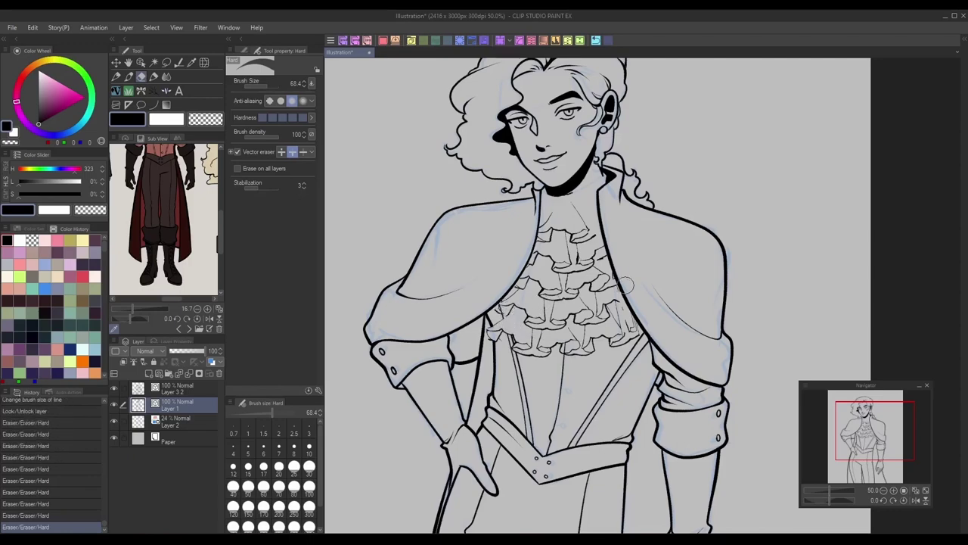
left_click_drag(574, 342, 570, 347)
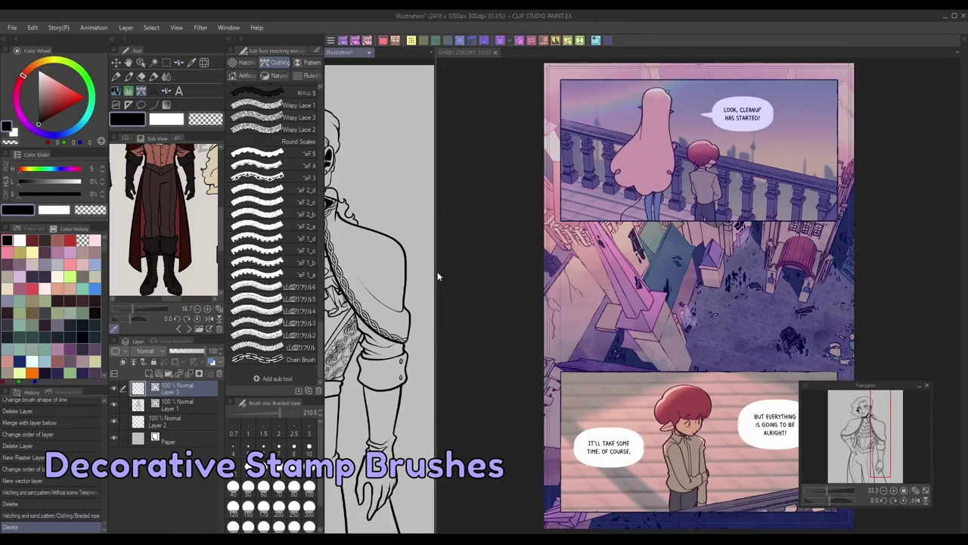
Dock the CH8B1 COLORS comic page as a tab beside the illustration, hide its TEXT1 layer and collapse folder P2
left_click_drag(449, 54, 394, 54)
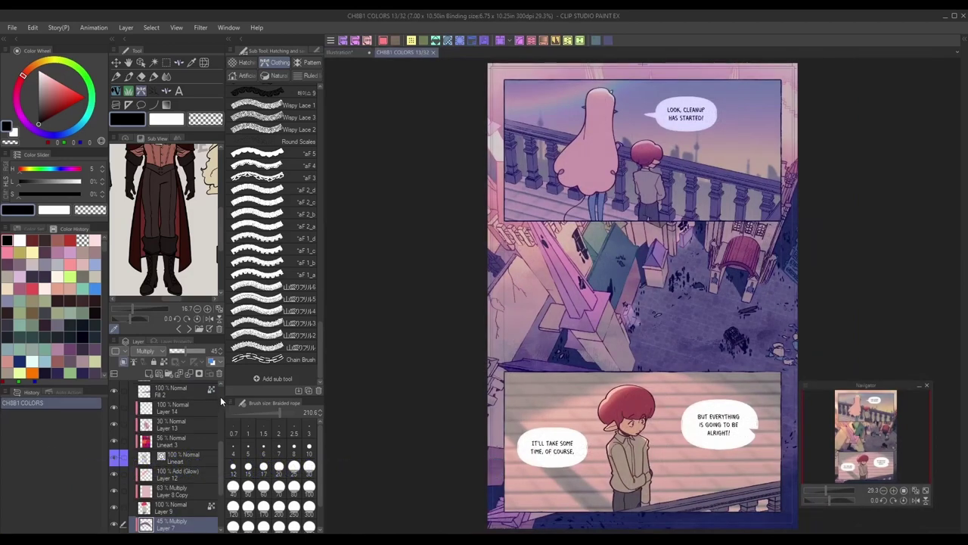
left_click(114, 405)
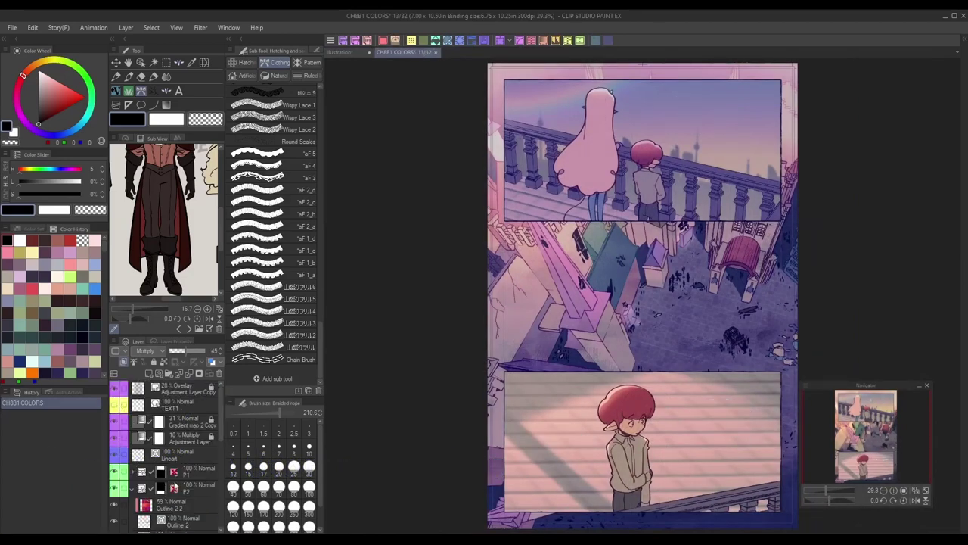
left_click(198, 389)
left_click(132, 488)
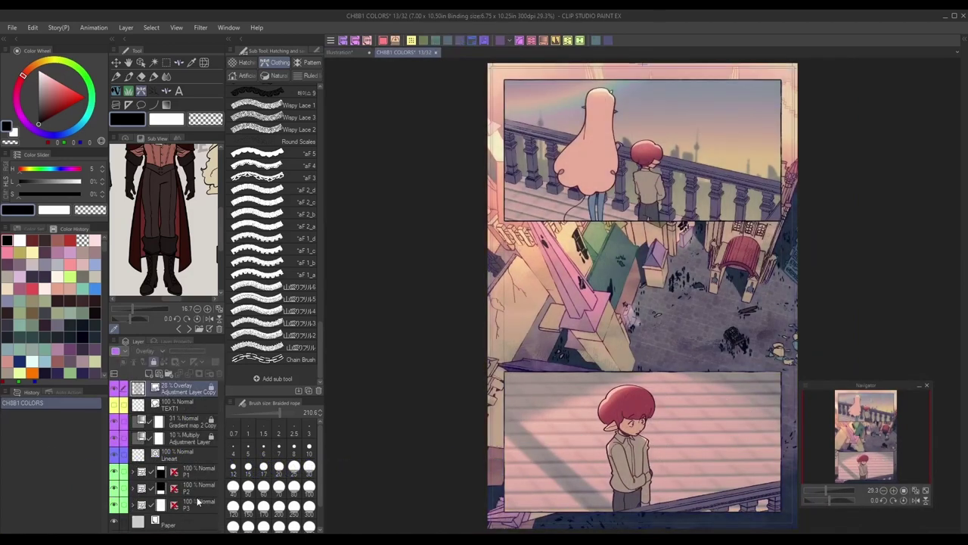
left_click_drag(891, 418, 886, 428)
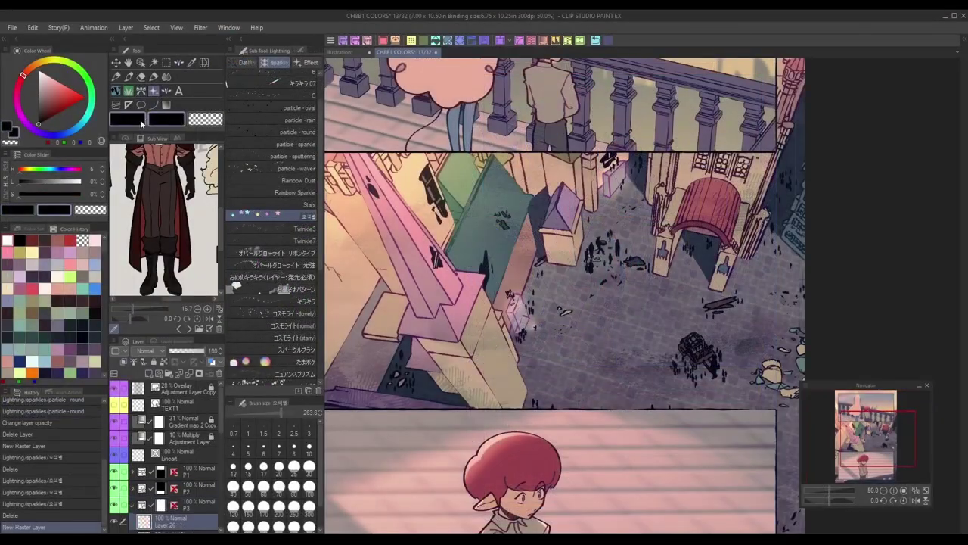
Stamp eight crowd silhouettes across the plaza with the モブシルエットD brush at size 144.7
left_click(246, 62)
left_click(272, 162)
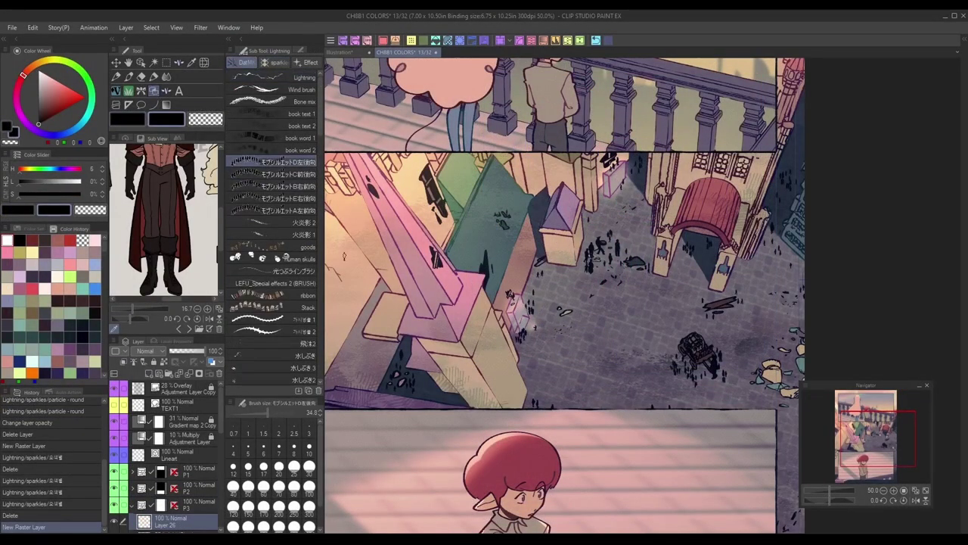
left_click(894, 490)
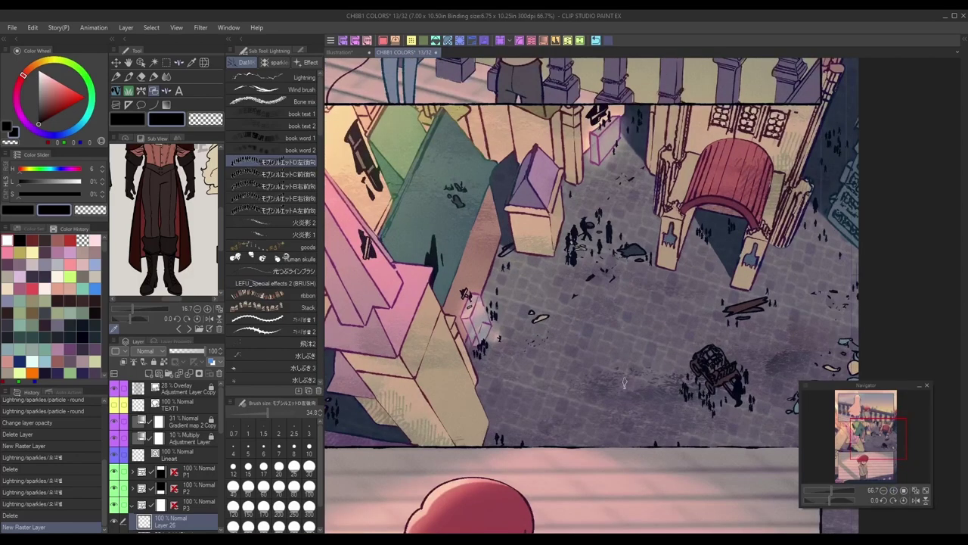
left_click(286, 419)
left_click(547, 370)
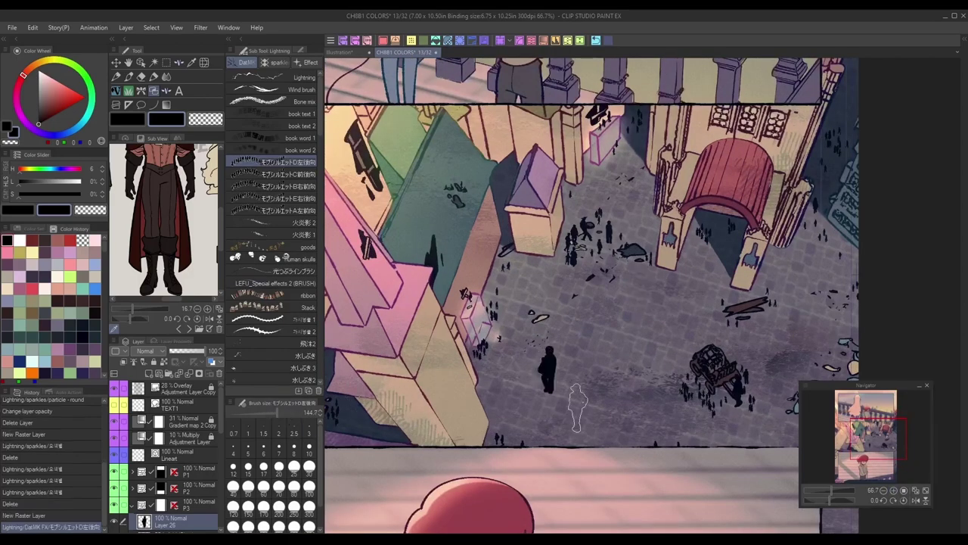
left_click(577, 390)
left_click(608, 348)
left_click(644, 376)
left_click(505, 390)
left_click(528, 307)
left_click(656, 306)
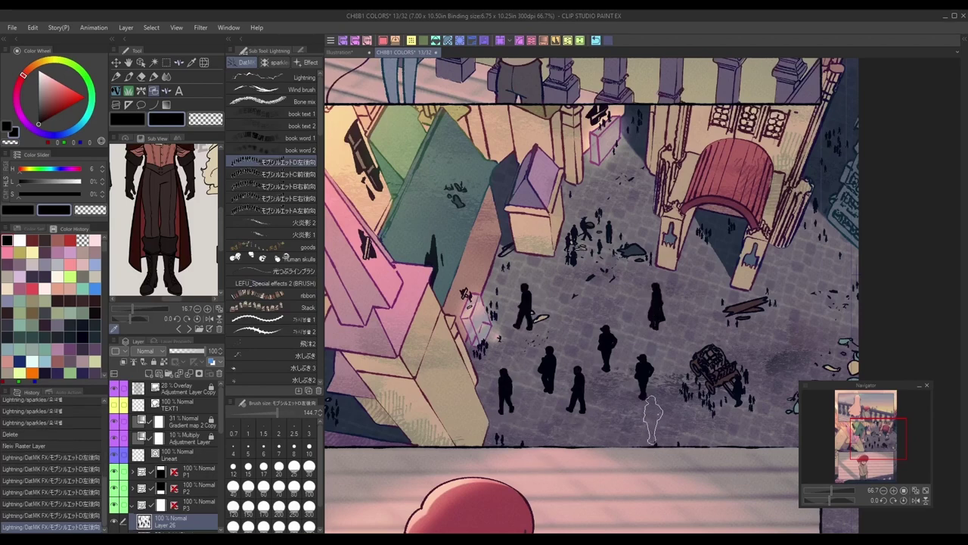
left_click(629, 402)
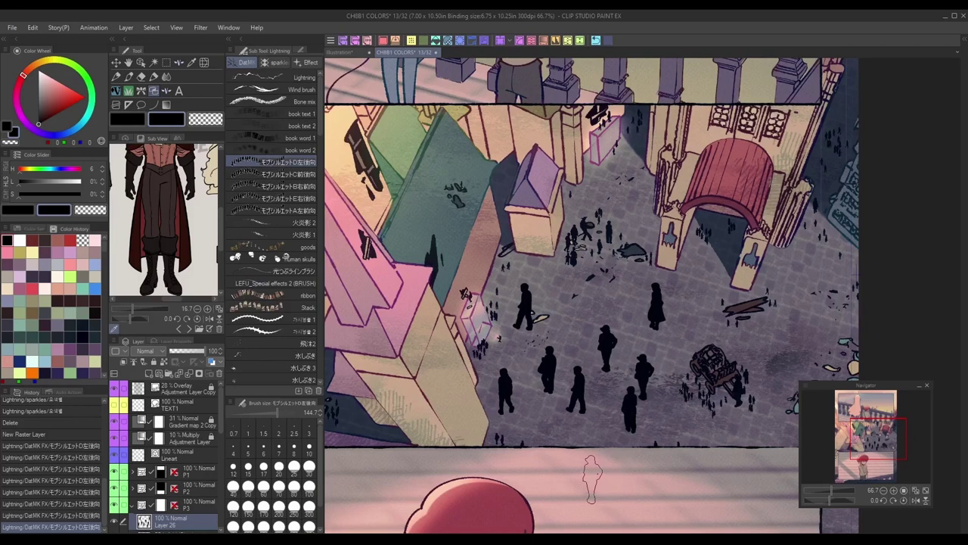
Stamp three more figures among the crowd with the モブシルエットC brush at size 124.6
left_click(298, 176)
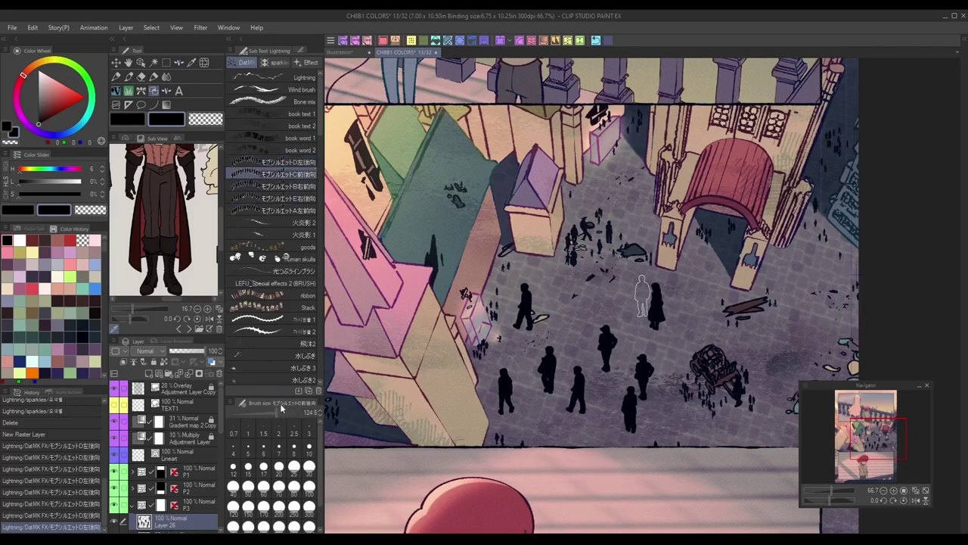
left_click(632, 311)
left_click(570, 320)
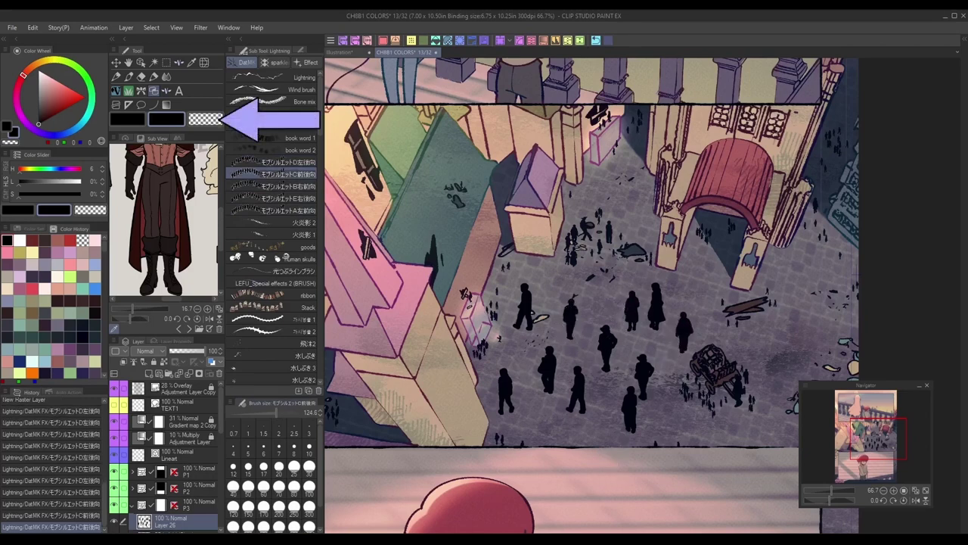
Scale the silhouette crowd down to match the small background figures and move it to the middle of the plaza
left_click(501, 41)
left_click_drag(695, 282, 567, 380)
left_click_drag(565, 411, 664, 334)
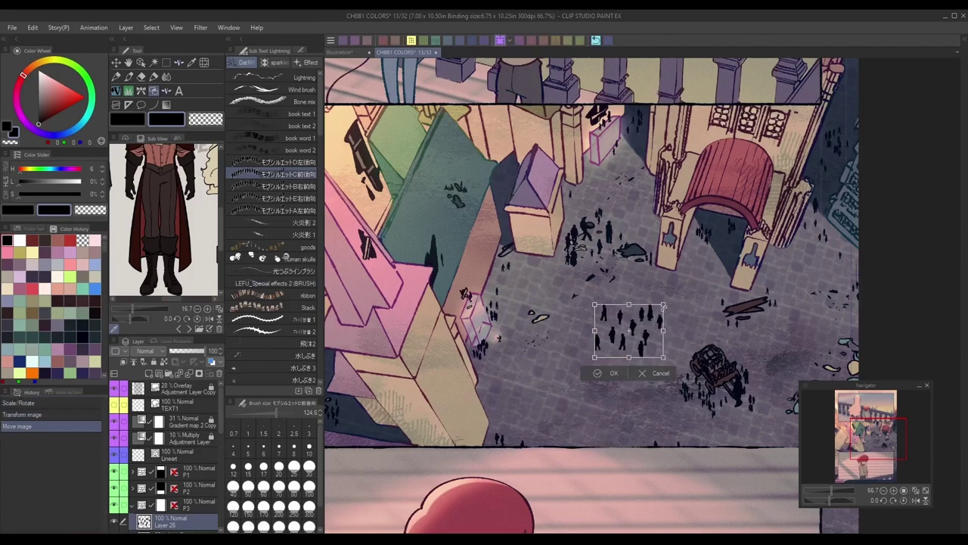
left_click(609, 373)
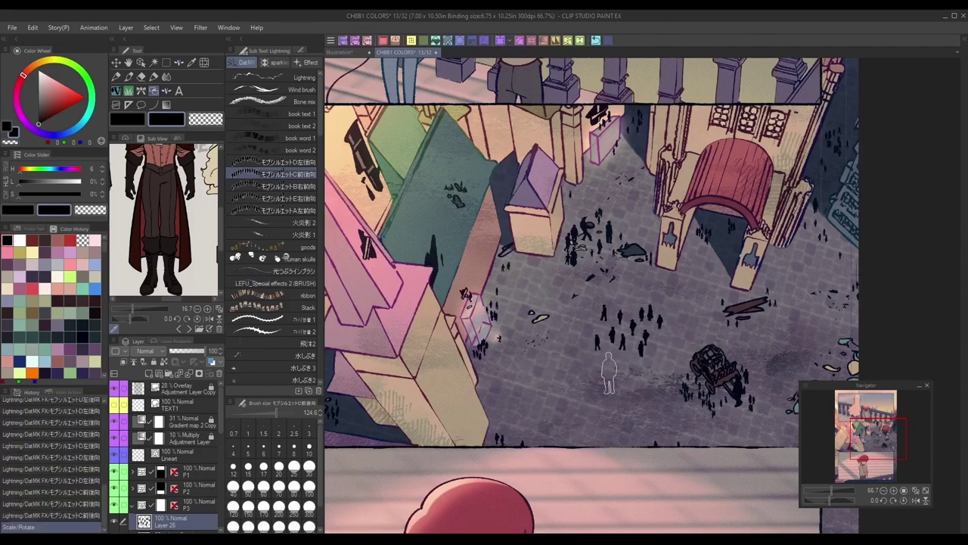
Compare the crowd's scale with the surrounding figures and delete the silhouette layer
left_click(884, 490)
left_click(883, 490)
left_click(884, 490)
left_click(893, 491)
left_click(893, 491)
left_click(894, 491)
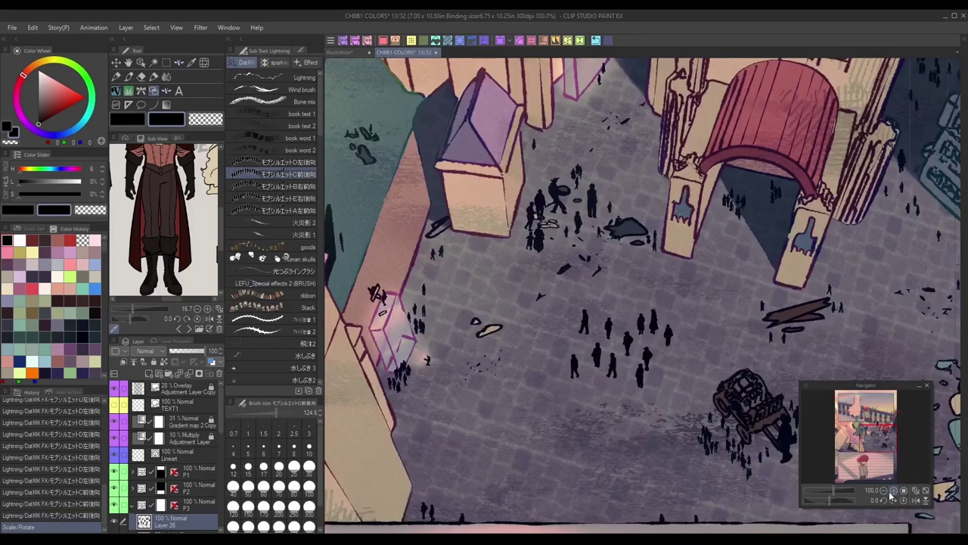
left_click(220, 375)
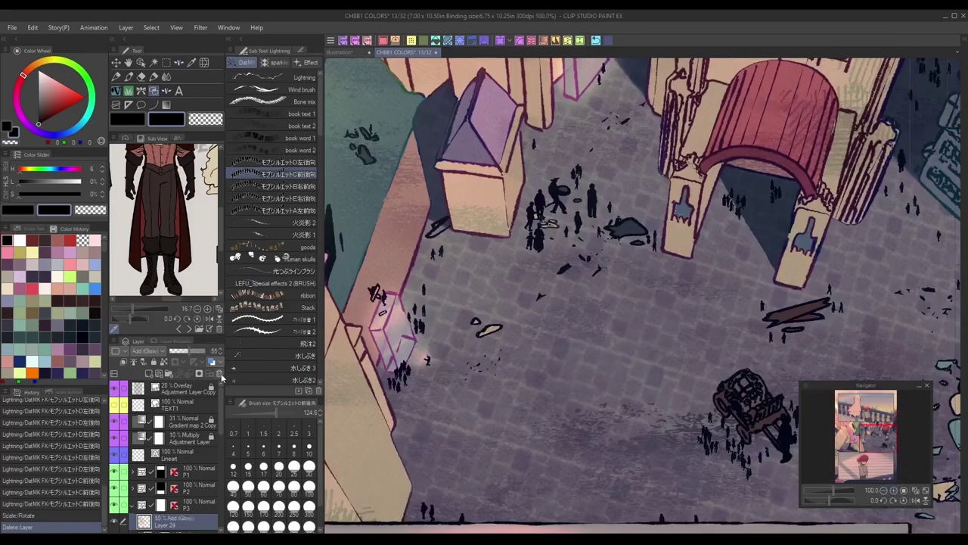
Set the drawing colours to black and white, stamp a jagged effect mark beside the red-haired character's head, and clear it
left_click(884, 490)
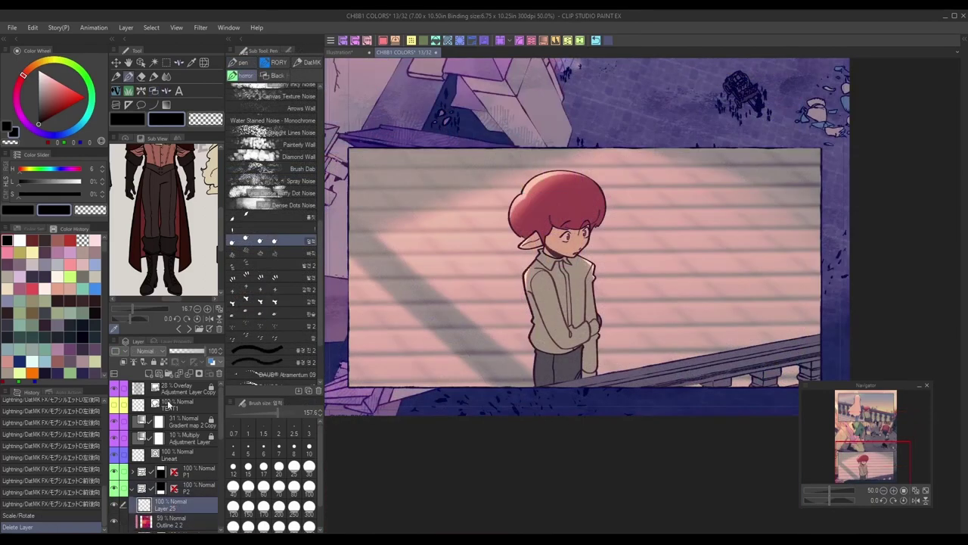
left_click(291, 302)
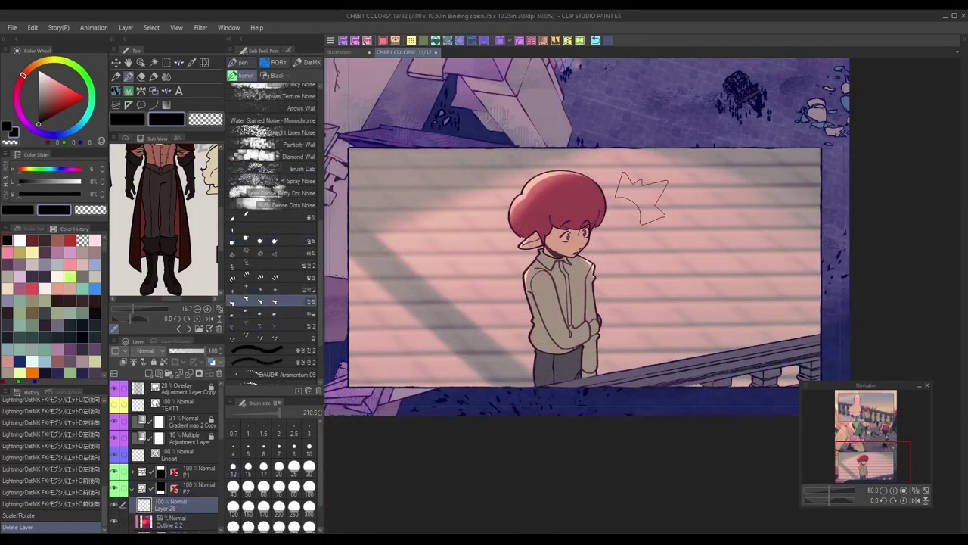
left_click_drag(41, 75, 37, 35)
left_click(128, 118)
left_click(644, 176)
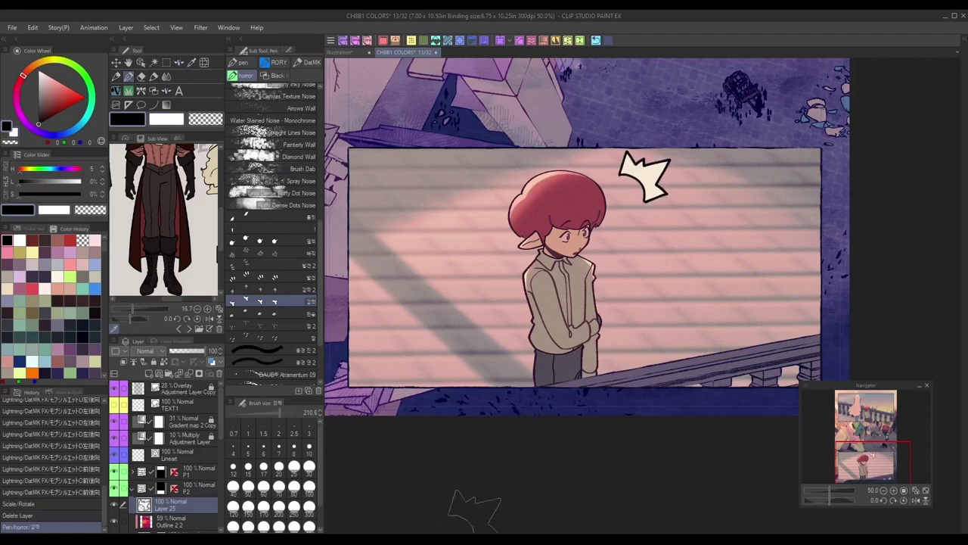
key("Delete")
Try an exclamation mark stamp and a three-line emphasis stamp on opposite sides of the character's head, clearing each one
left_click(257, 227)
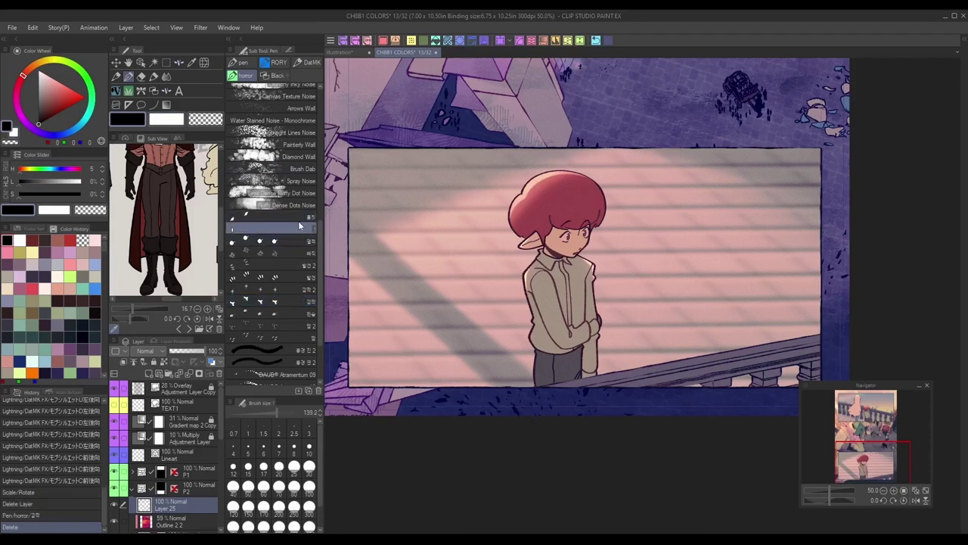
left_click_drag(628, 190, 632, 216)
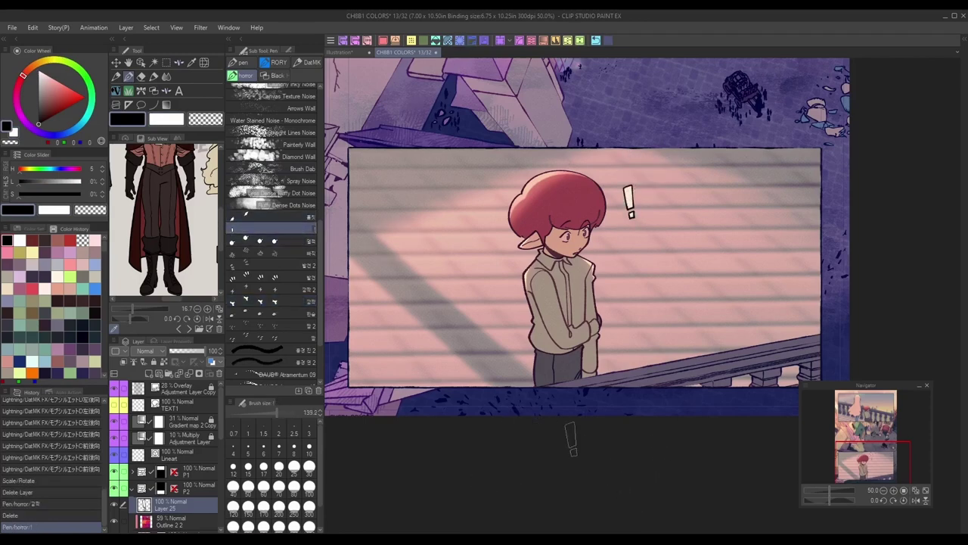
key("Delete")
left_click(284, 277)
left_click(476, 188)
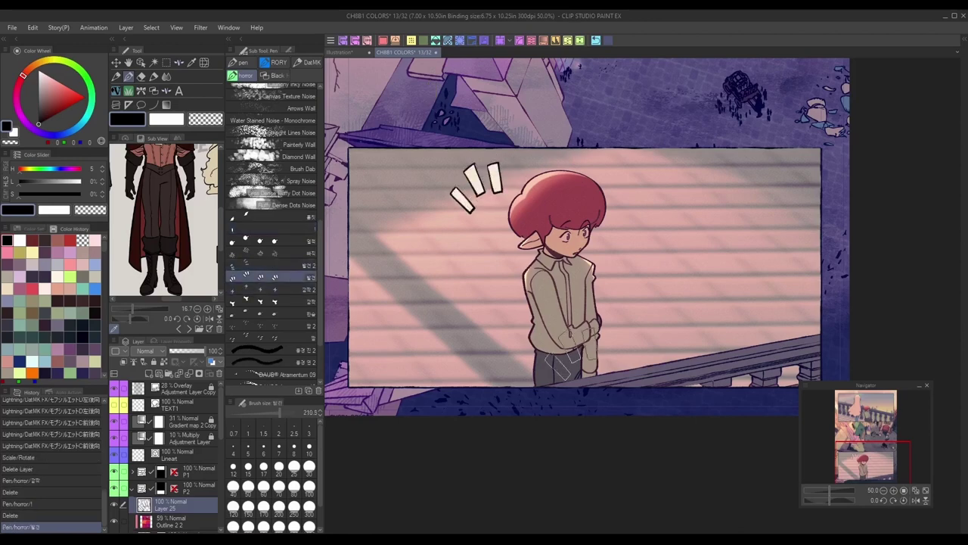
key("Delete")
Stamp small drop marks beside the character's head with the drop brush at size 111
left_click(257, 326)
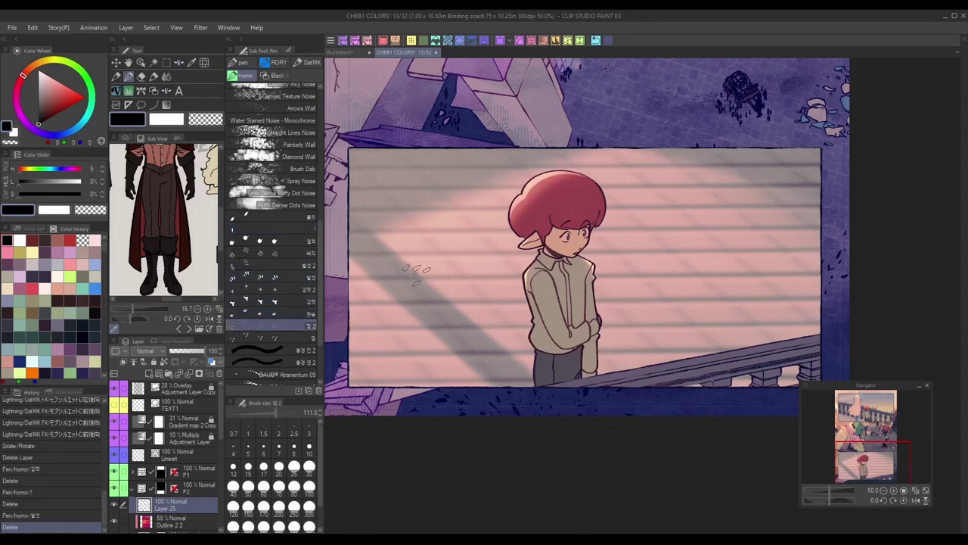
mouse_move(617, 180)
left_mouse_down()
mouse_move(633, 196)
mouse_move(642, 233)
left_mouse_up()
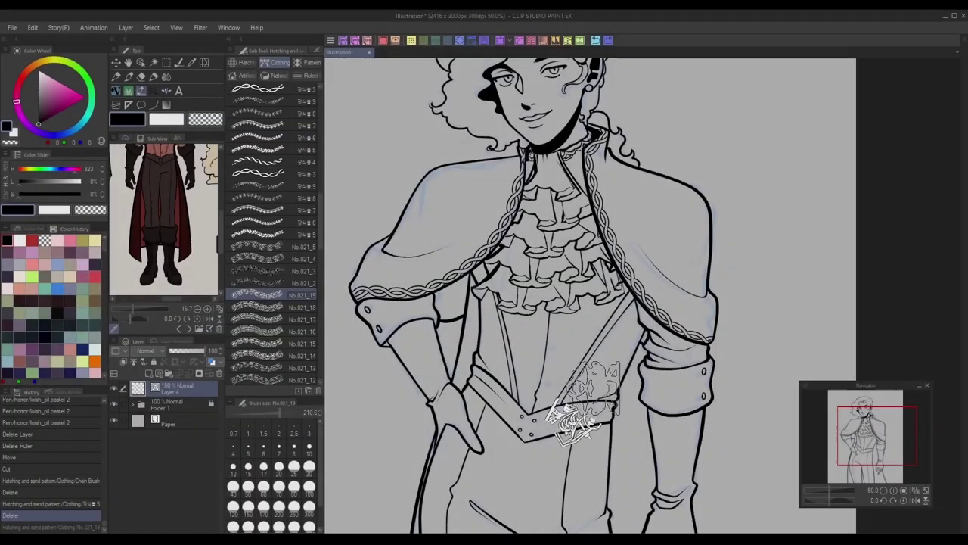
left_click_drag(594, 388, 715, 240)
key("ctrl+z")
mouse_move(573, 437)
left_mouse_down()
mouse_move(662, 276)
mouse_move(722, 195)
left_mouse_up()
key("ctrl+z")
left_click_drag(564, 447, 725, 213)
key("ctrl+z")
Draw a No.021_19 lace ribbon diagonally from hip to shoulder, then set its layer to 51% opacity and toggle its layer colour
mouse_move(529, 478)
left_mouse_down()
mouse_move(556, 454)
mouse_move(738, 156)
left_mouse_up()
left_click_drag(203, 351, 189, 352)
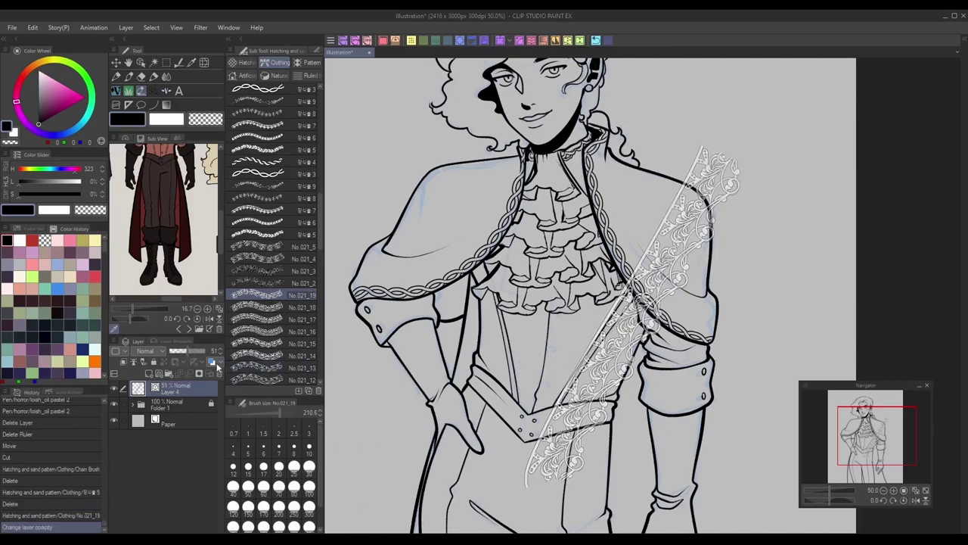
left_click(213, 362)
key("e")
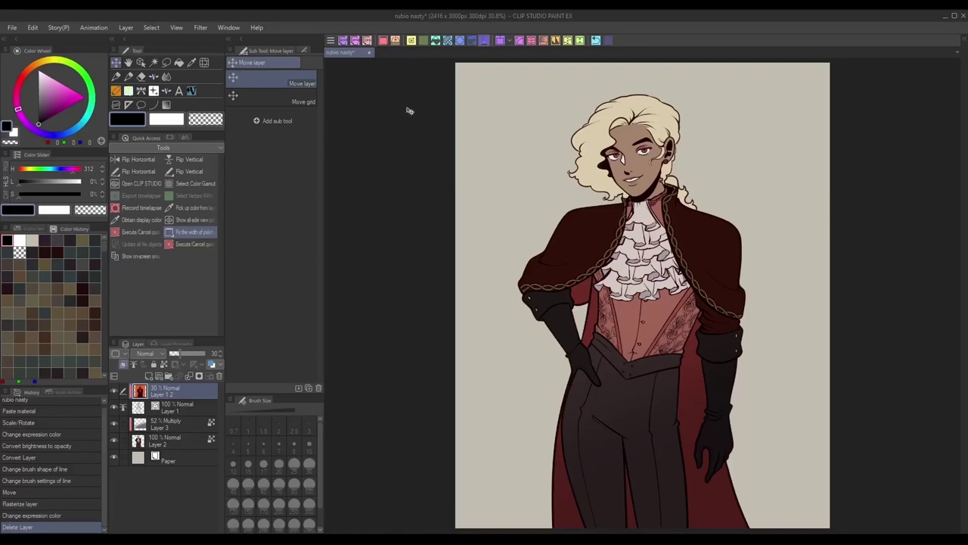
Browse the Brush image materials for ruffle and lace brush tips, and pick the "aF 1_c ruffle tip
left_click(411, 41)
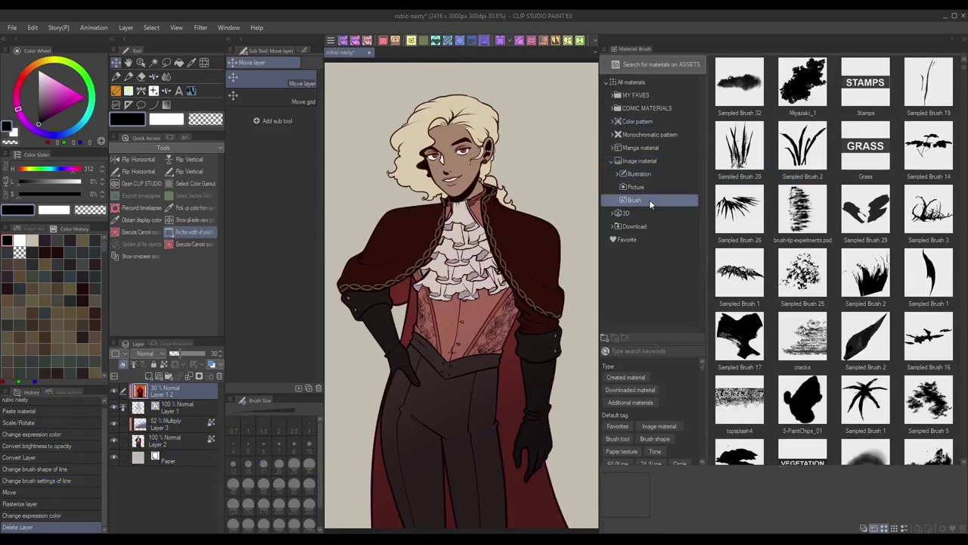
scroll(857, 165, "down", 5)
scroll(857, 165, "down", 10)
scroll(859, 165, "down", 15)
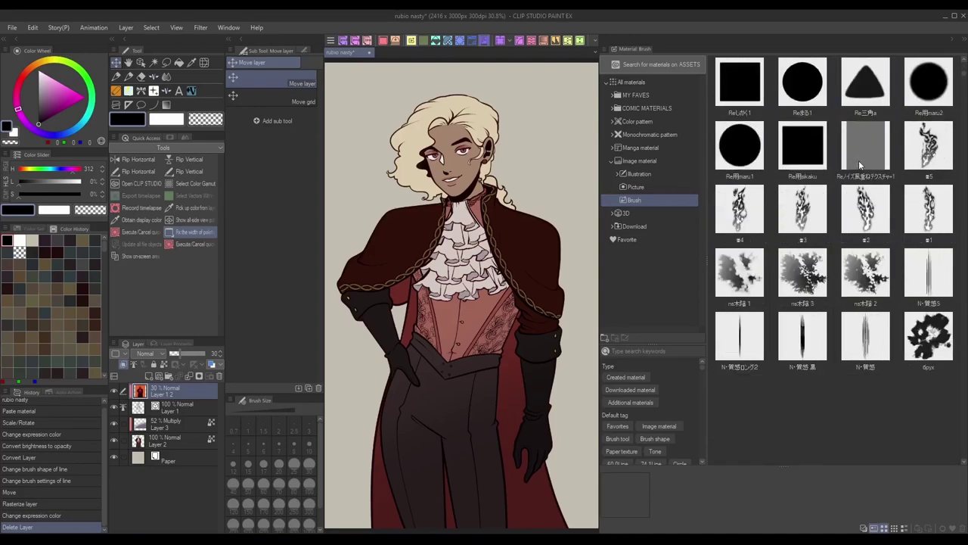
scroll(899, 174, "down", 15)
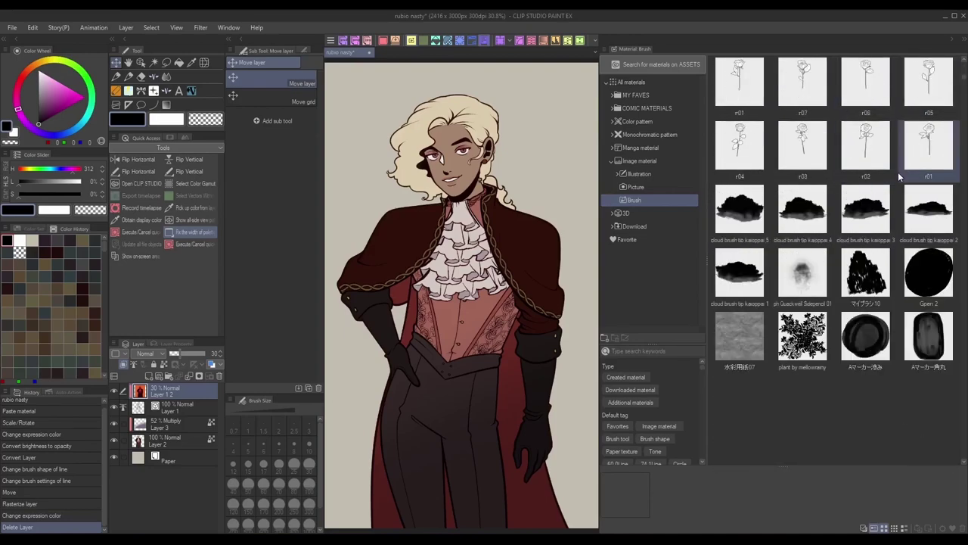
scroll(899, 176, "down", 12)
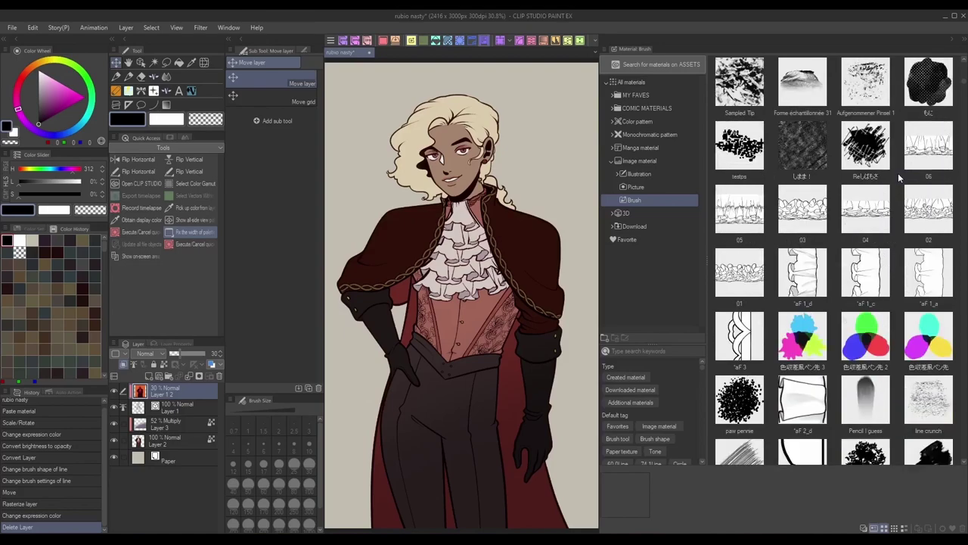
scroll(899, 176, "down", 12)
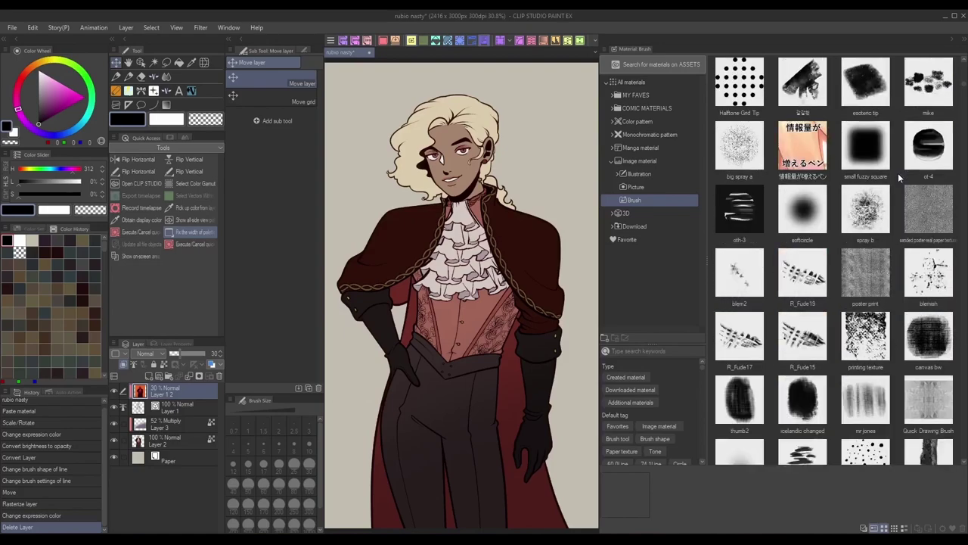
scroll(898, 177, "down", 2)
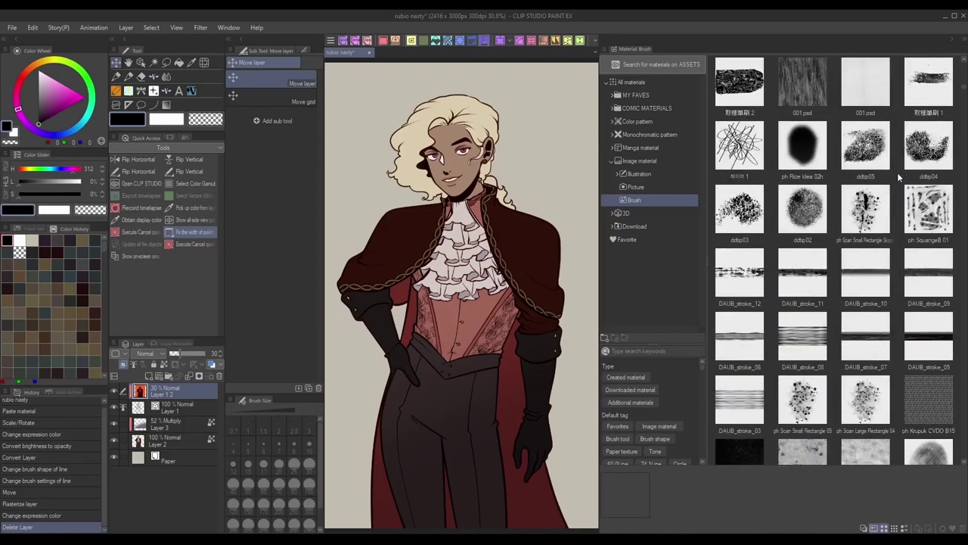
scroll(898, 176, "down", 10)
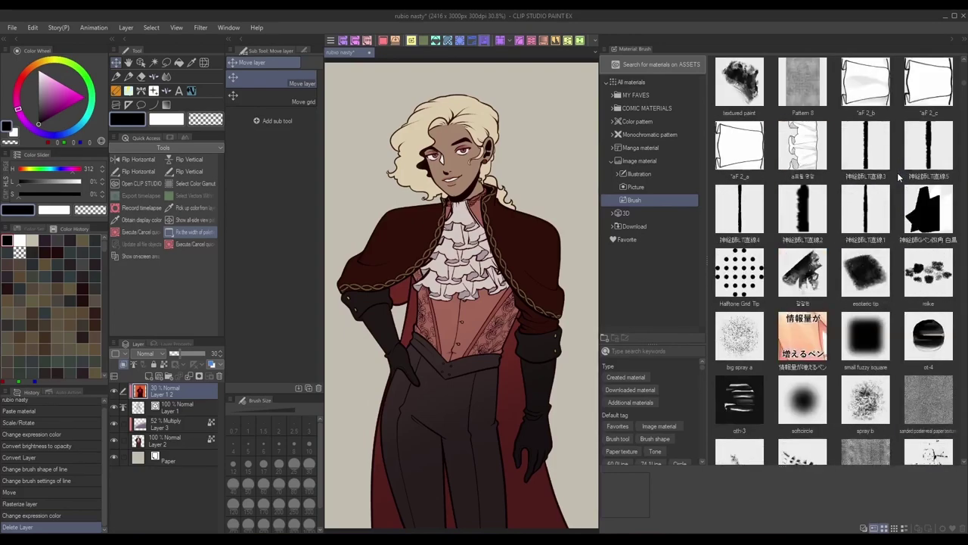
scroll(898, 176, "up", 1)
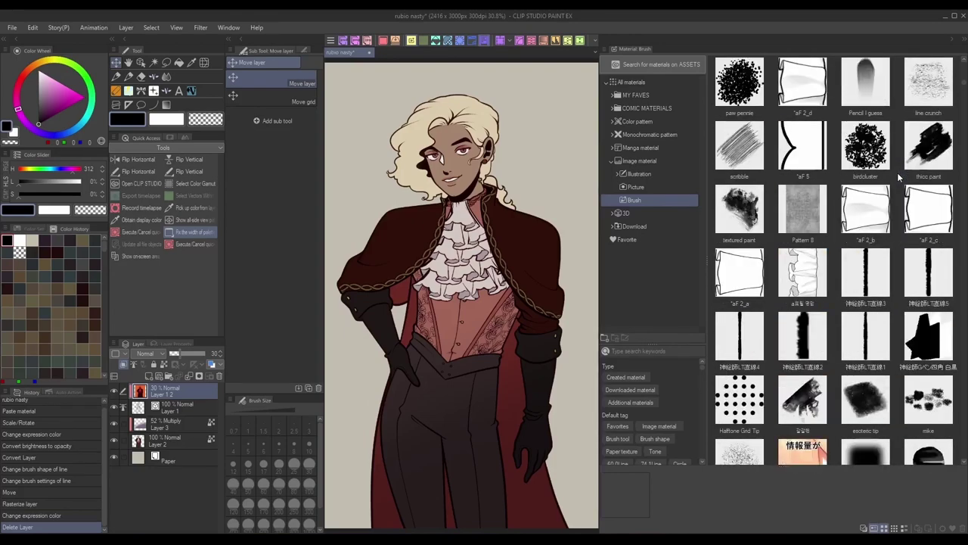
scroll(897, 172, "up", 3)
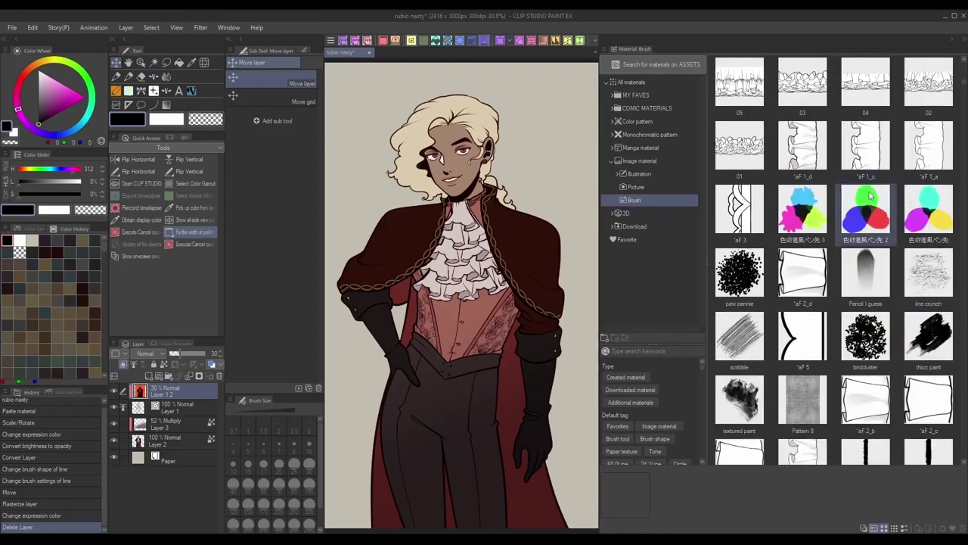
left_click(860, 140)
Mask out the ruffle edges overlapping the cape and waist on Layer 3 with the Hard eraser, and set the layer opacity to 100%
left_click_drag(369, 202, 367, 198)
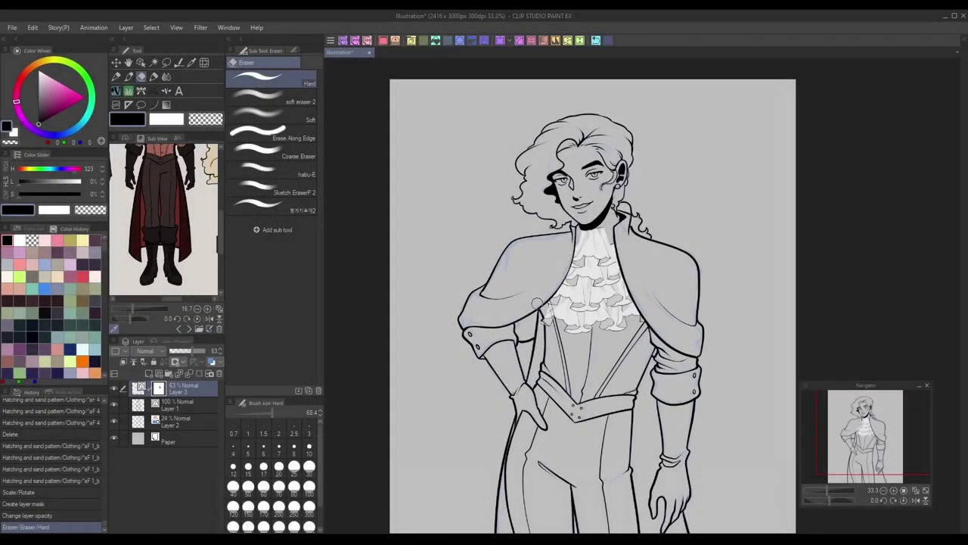
left_click_drag(537, 304, 539, 327)
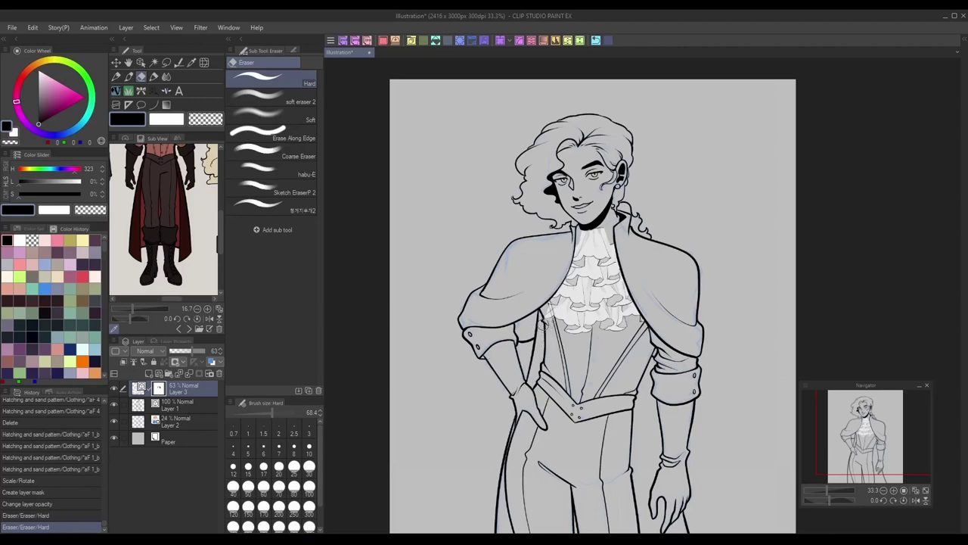
left_click_drag(545, 308, 548, 330)
left_click(204, 351)
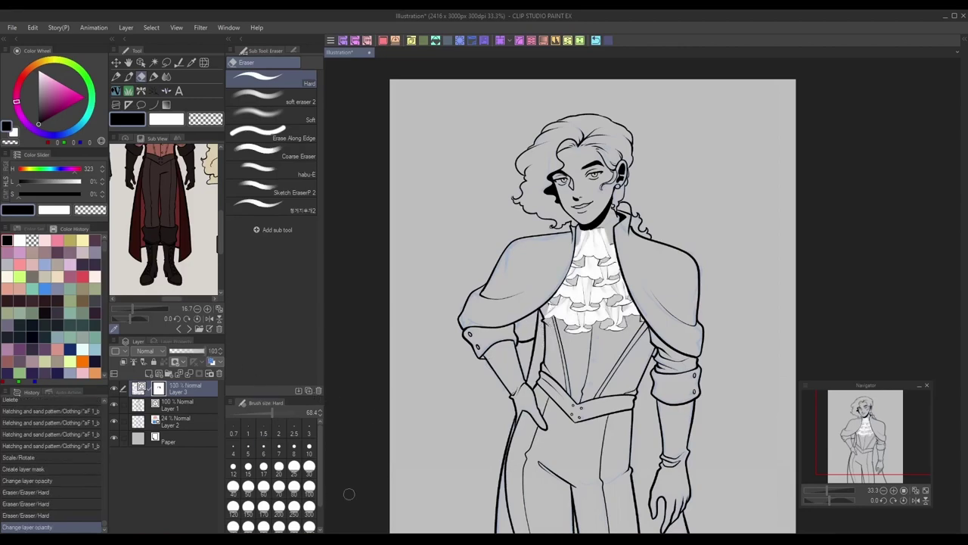
Apply the layer mask to the ruffle layer, Layer 3
left_click(885, 491)
left_click(894, 491)
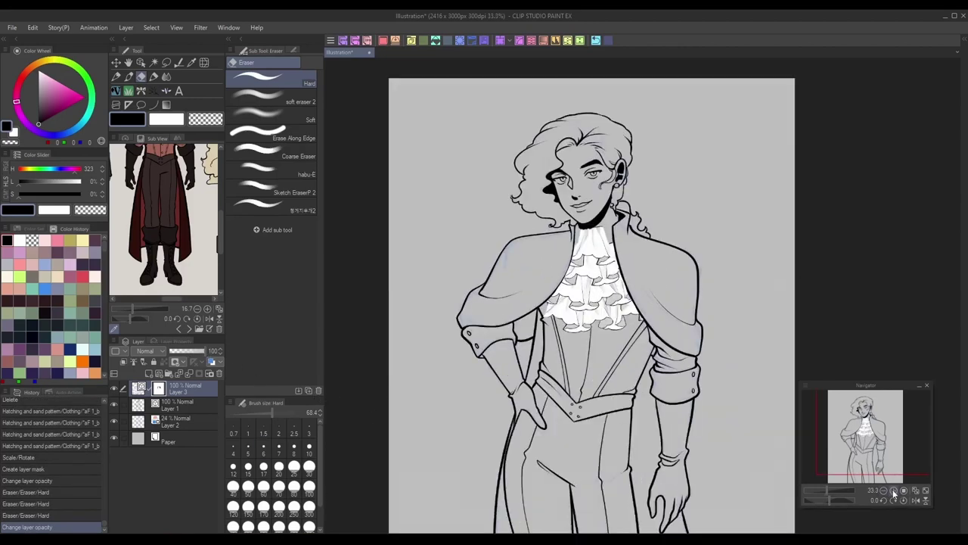
left_click(219, 374)
left_click(460, 212)
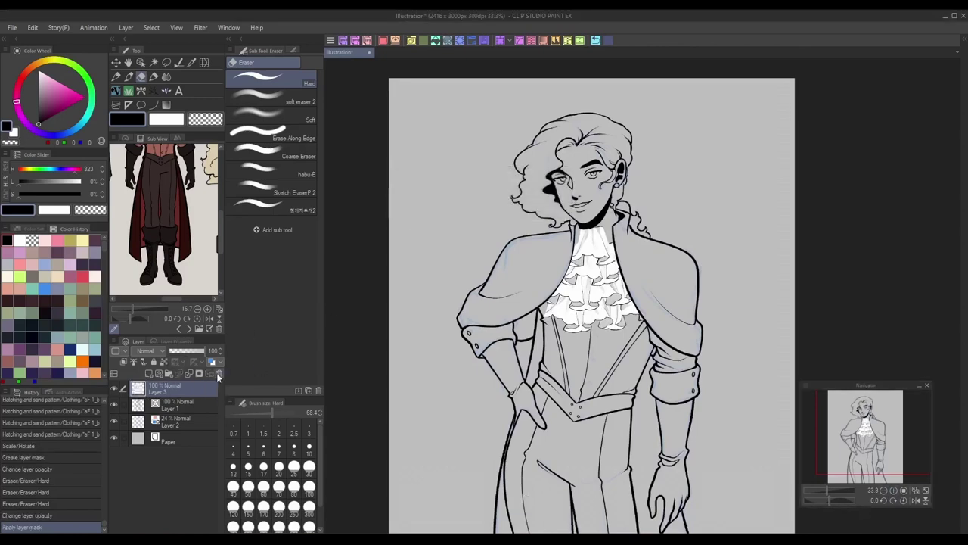